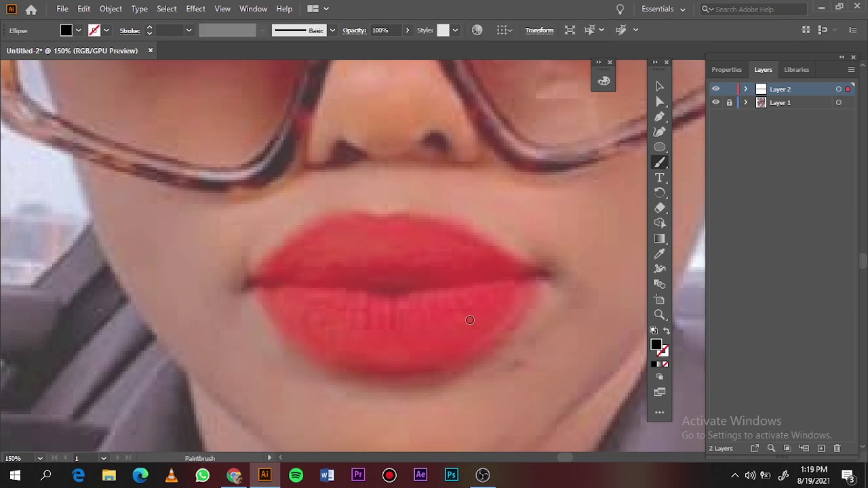
Finish the black Paintbrush stroke beneath the lower lip
scroll(469, 320, "up", 1)
left_click_drag(391, 382, 552, 256)
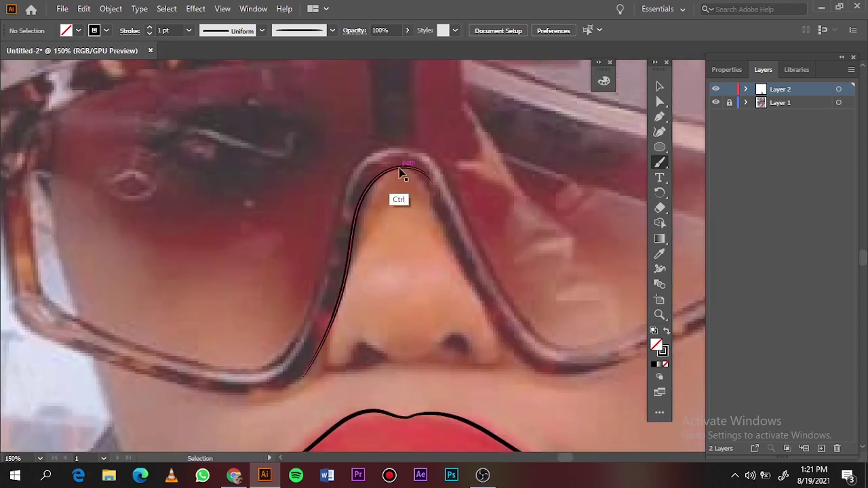
Trace the nose's left edge and add a solid black nostril shape
left_click_drag(488, 300, 570, 373)
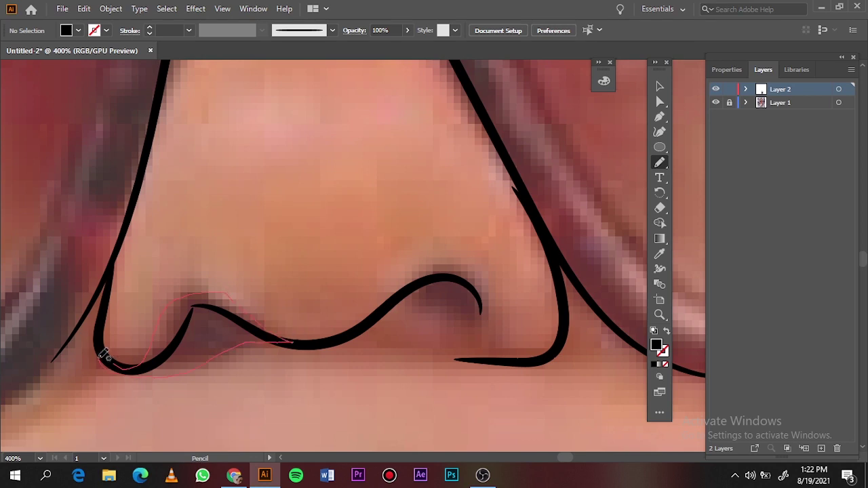
left_click_drag(153, 356, 107, 310)
key("ctrl+0")
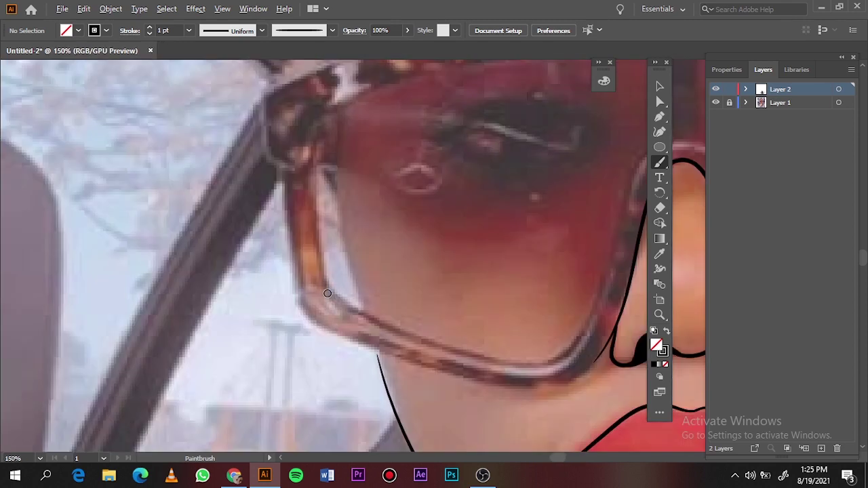
Trace the glasses frame's bottom edge and the frame line running up beside the nose
key("ctrl+equal")
left_click_drag(533, 378, 553, 356)
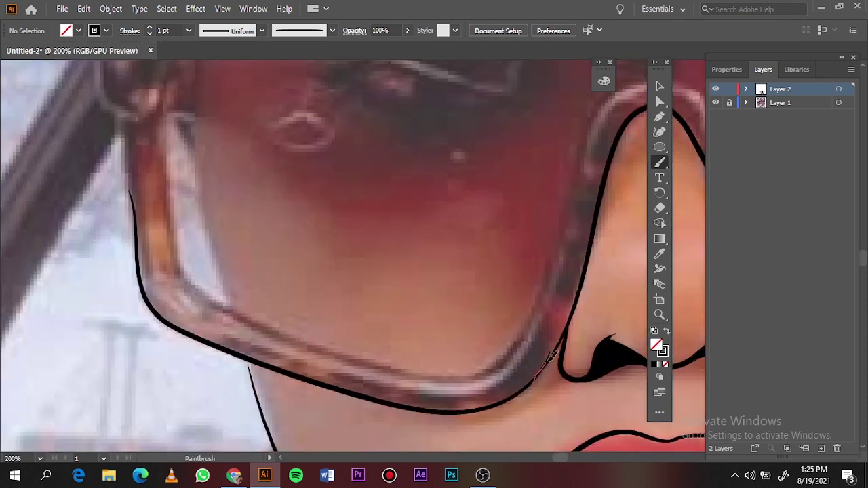
left_click_drag(595, 241, 524, 254)
left_click_drag(91, 133, 107, 253)
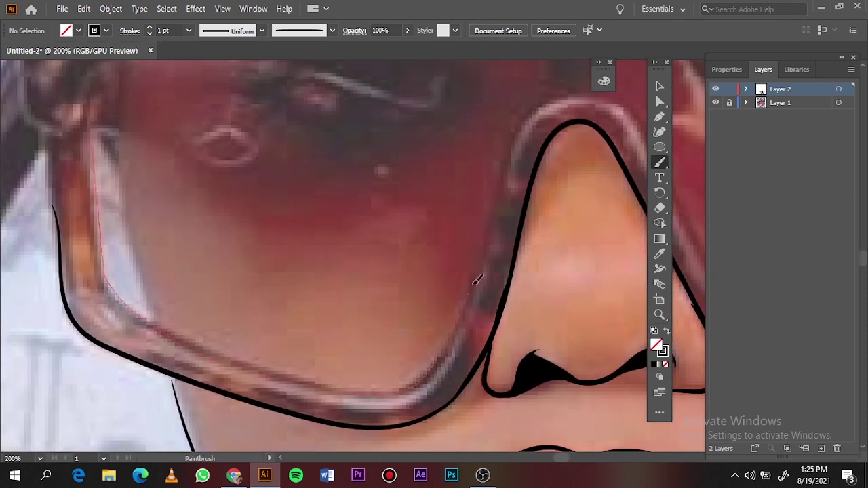
left_click_drag(476, 280, 593, 136)
key("ctrl+0")
key("ctrl+equal")
key("ctrl+equal")
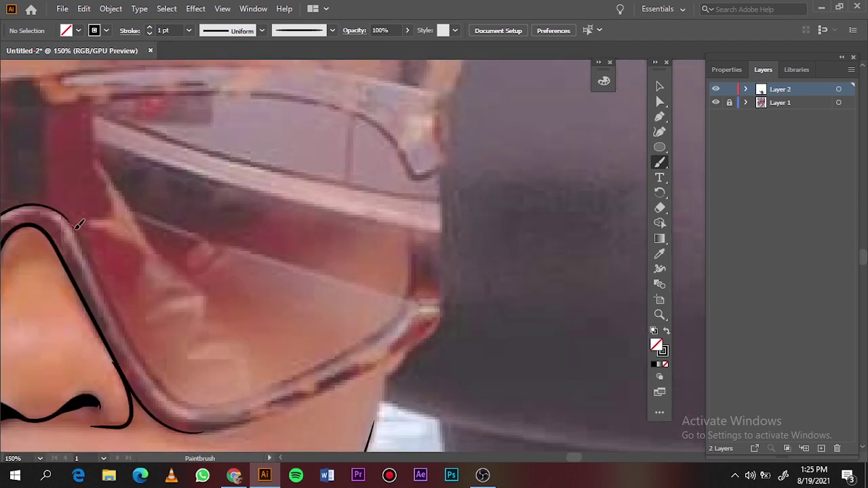
Outline the right lens of the glasses with black strokes
left_click_drag(395, 156, 397, 157)
left_click_drag(440, 174, 443, 232)
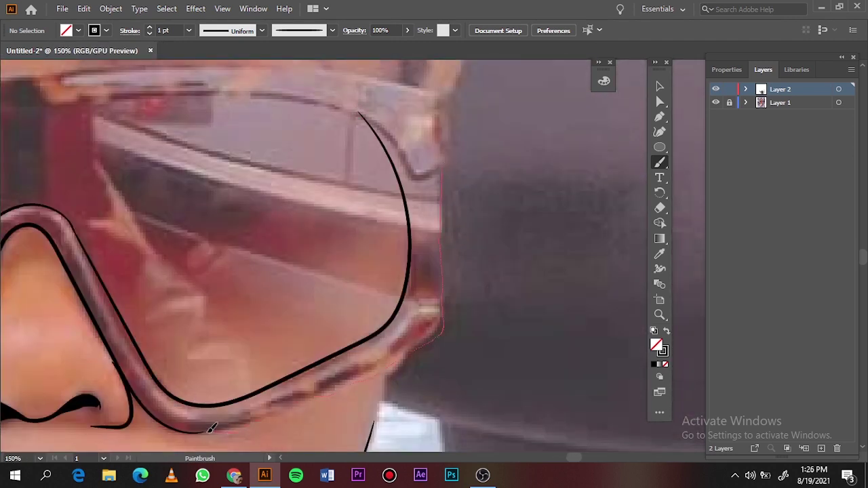
left_click_drag(210, 429, 211, 428)
key("ctrl+minus")
key("ctrl+equal")
key("ctrl+0")
key("ctrl+equal")
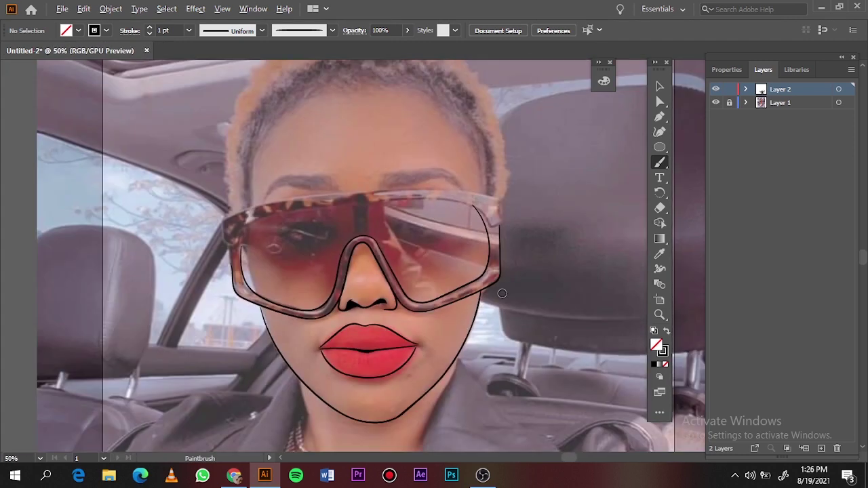
key("ctrl+equal")
key("ctrl+equal")
key("ctrl+equal")
key("ctrl+0")
key("ctrl+equal")
key("ctrl+equal")
Trace the frame's outer left corner and its full top edge
key("ctrl+equal")
mouse_move(289, 298)
left_mouse_down()
mouse_move(294, 250)
mouse_move(378, 112)
left_mouse_up()
scroll(224, 312, "down", 3)
key("ctrl+0")
key("ctrl+equal")
key("ctrl+equal")
key("ctrl+equal")
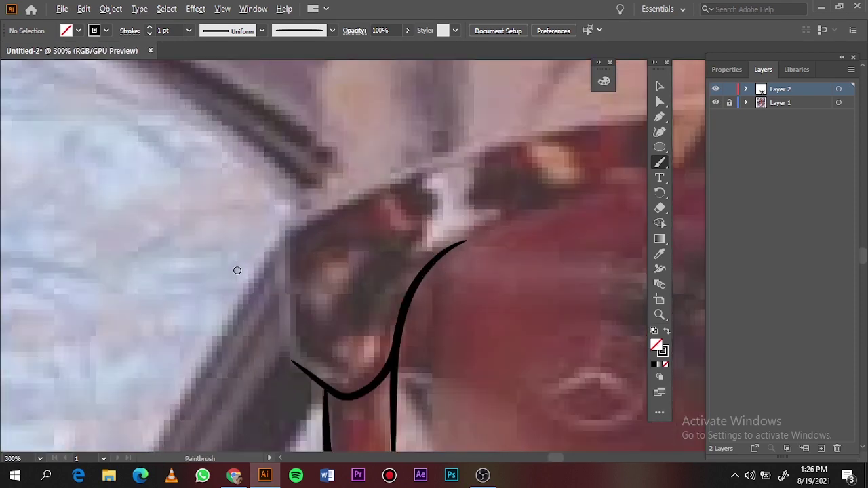
left_click_drag(347, 192, 349, 190)
key("ctrl+0")
key("ctrl+equal")
key("ctrl+equal")
key("ctrl+equal")
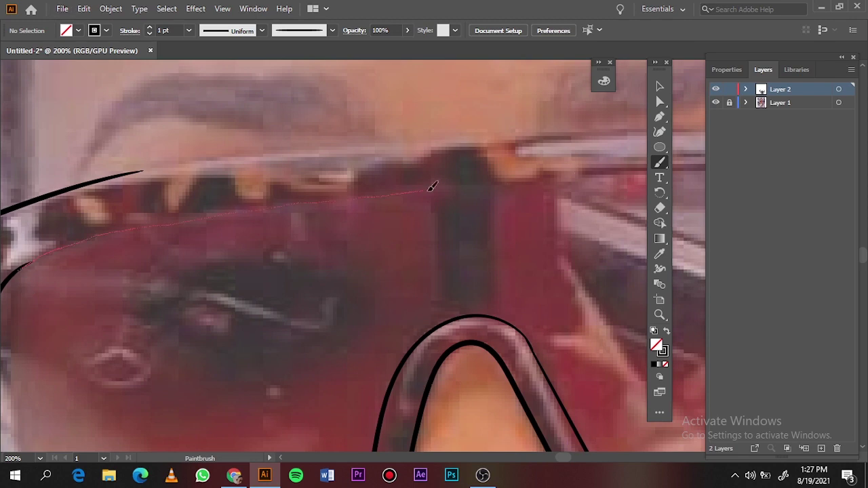
left_click_drag(431, 187, 620, 171)
left_click_drag(322, 146, 637, 128)
Show the photo layer again and set the inner glasses outline to a 0.75 pt stroke
key("ctrl+0")
left_click(715, 103)
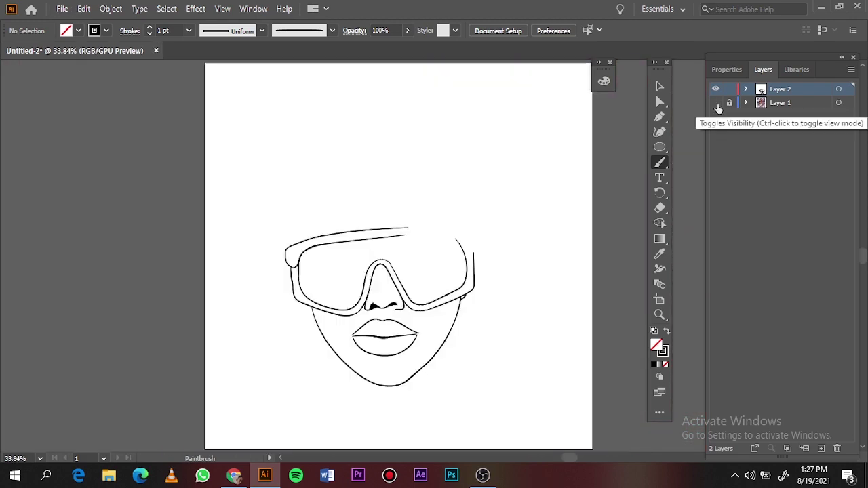
left_click(715, 103)
key("ctrl+equal")
key("ctrl+equal")
key("ctrl+equal")
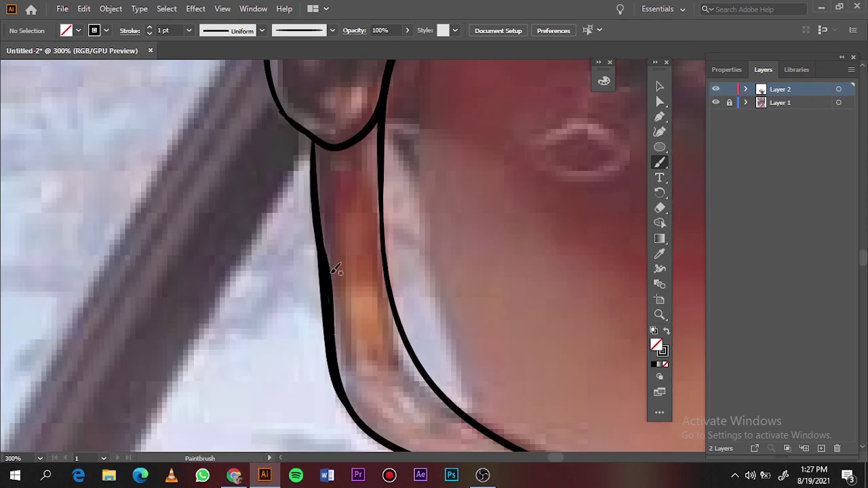
key("ctrl+0")
key("v")
left_click(527, 270)
key("ctrl+equal")
key("ctrl+equal")
left_click(189, 30)
key("ctrl+equal")
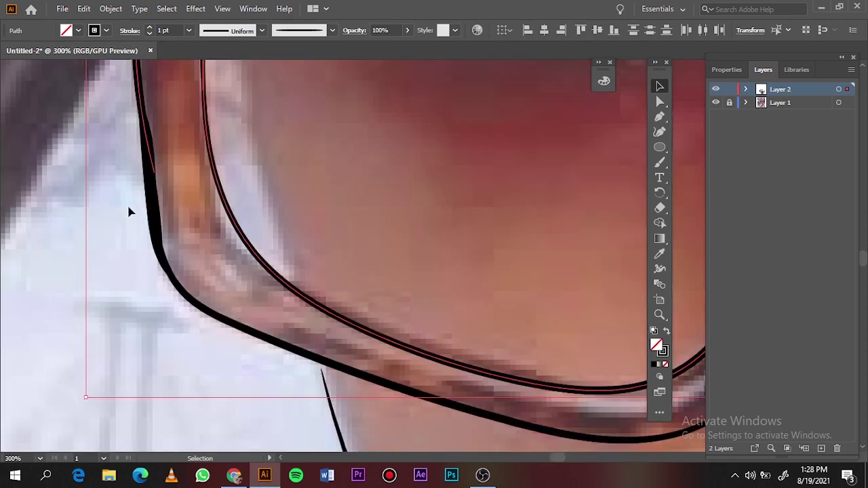
Compare the thinned inner outline with the outer frame, then deselect the path
key("ctrl+0")
key("ctrl+equal")
key("ctrl+equal")
key("ctrl+equal")
key("ctrl+0")
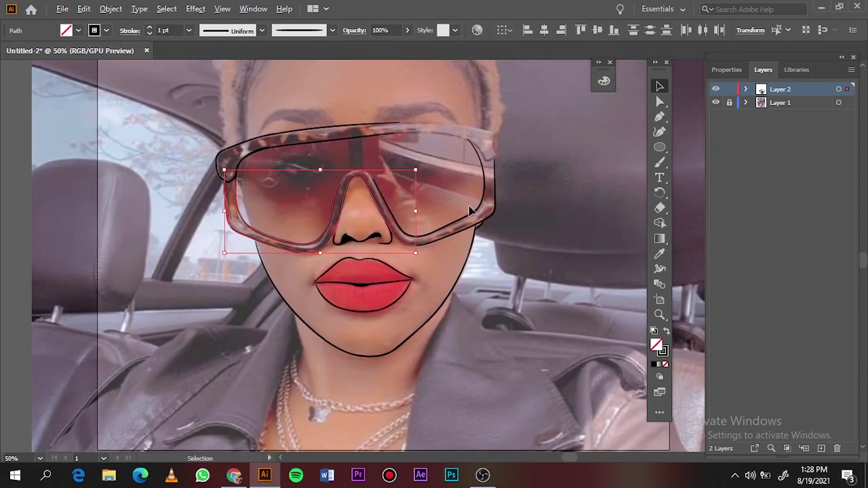
key("ctrl+equal")
key("ctrl+equal")
key("ctrl+equal")
key("ctrl+equal")
key("ctrl+minus")
key("ctrl+minus")
key("ctrl+minus")
left_click(592, 224)
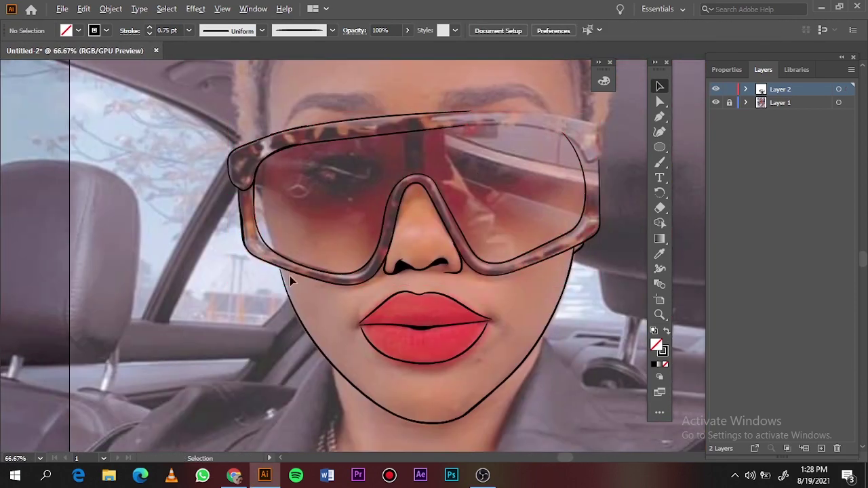
key("ctrl+equal")
key("ctrl+equal")
key("ctrl+equal")
key("ctrl+0")
Paint the glasses' right edge downward and close the gap along the top edge
scroll(509, 238, "up", 5)
key("b")
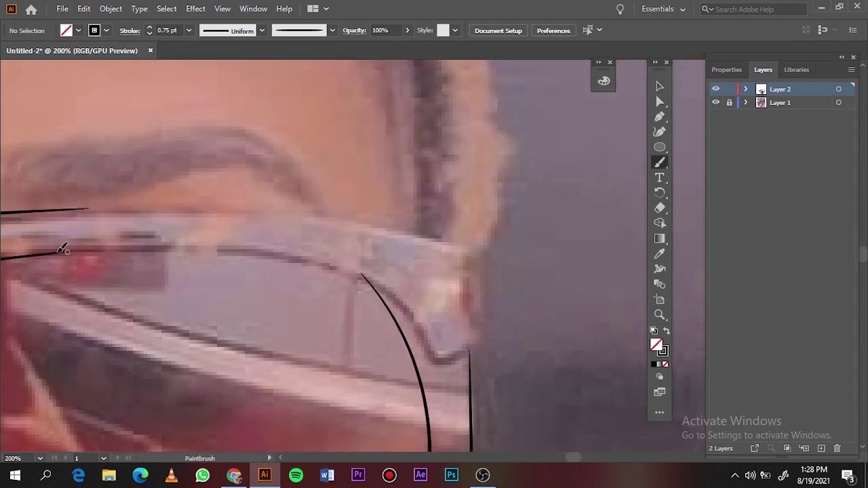
left_click_drag(359, 268, 459, 340)
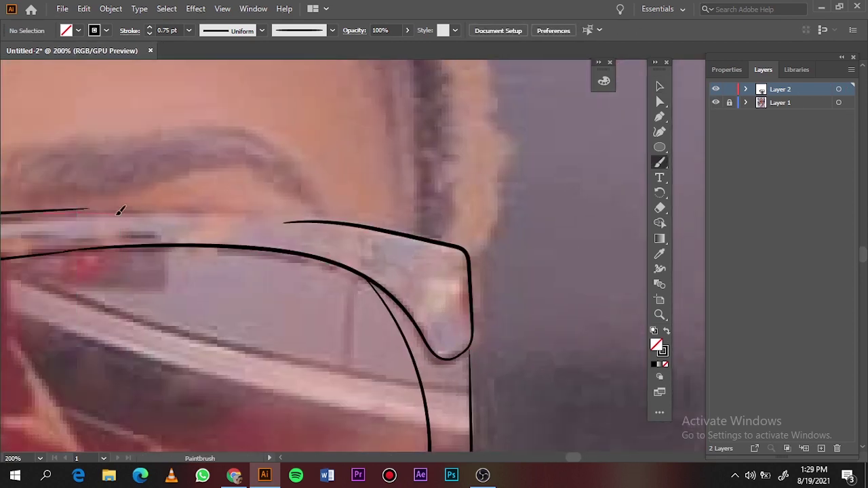
left_click_drag(120, 211, 347, 220)
scroll(102, 200, "up", 3)
key("ctrl+0")
scroll(561, 336, "up", 10)
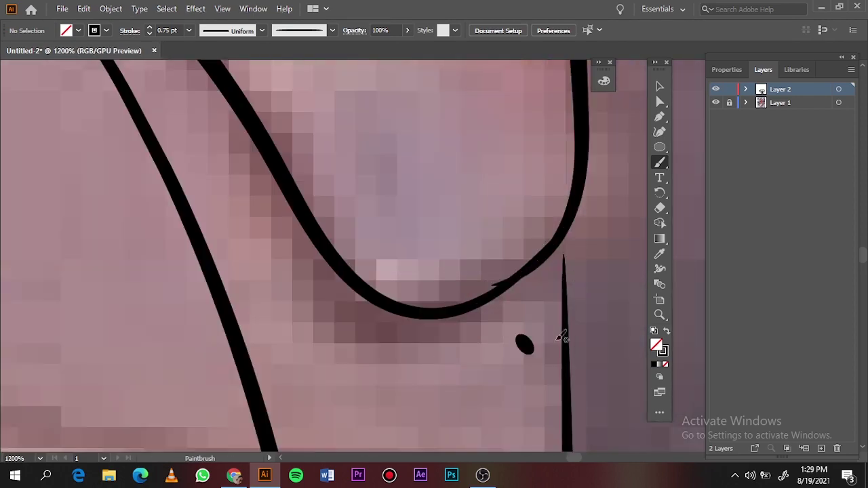
scroll(562, 336, "down", 3)
key("ctrl+0")
scroll(372, 244, "up", 10)
scroll(288, 93, "down", 3)
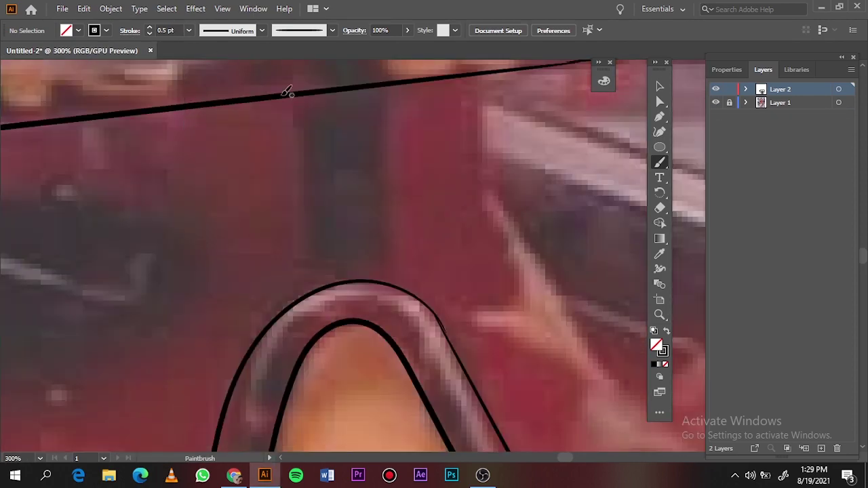
Add a short stroke at the glasses' top centre and review the frame
left_click_drag(395, 278, 396, 280)
key("ctrl+0")
scroll(183, 321, "up", 5)
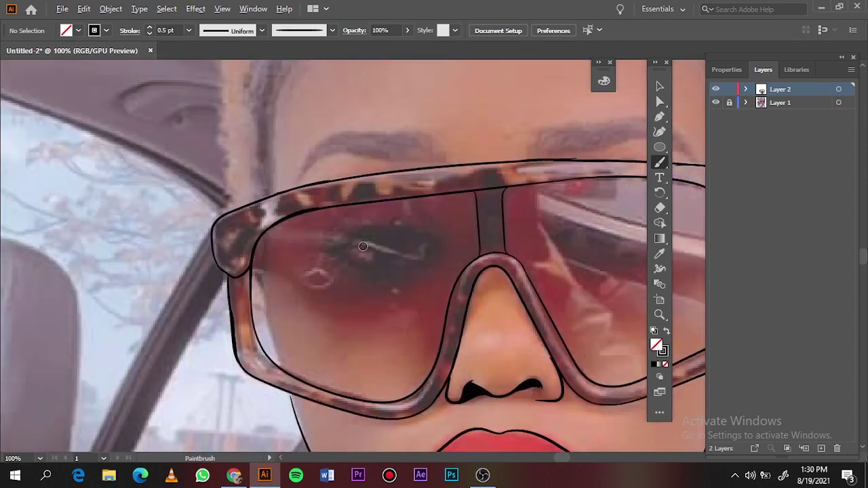
scroll(183, 321, "down", 2)
scroll(183, 321, "up", 3)
scroll(183, 320, "up", 3)
scroll(209, 324, "down", 1)
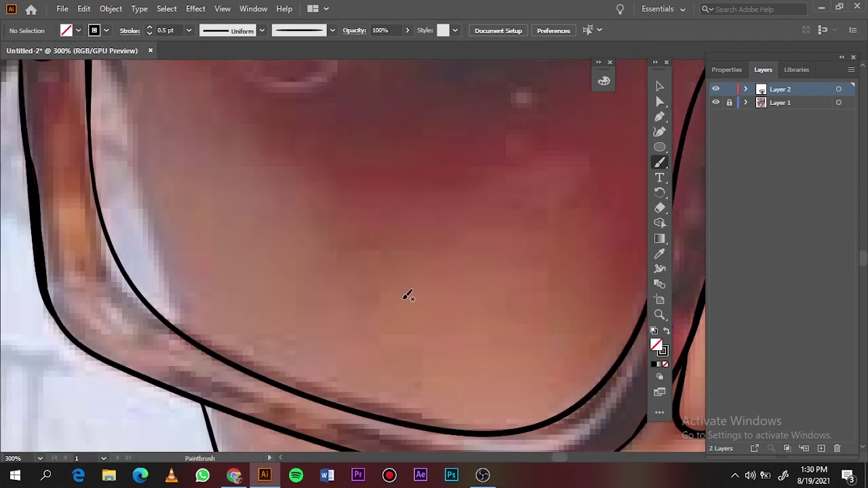
scroll(318, 294, "down", 1)
key("ctrl+0")
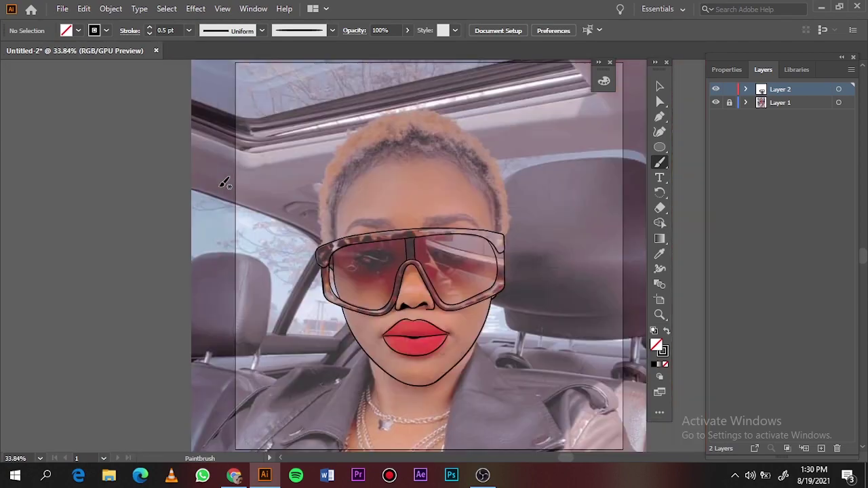
scroll(478, 257, "up", 3)
scroll(477, 258, "up", 2)
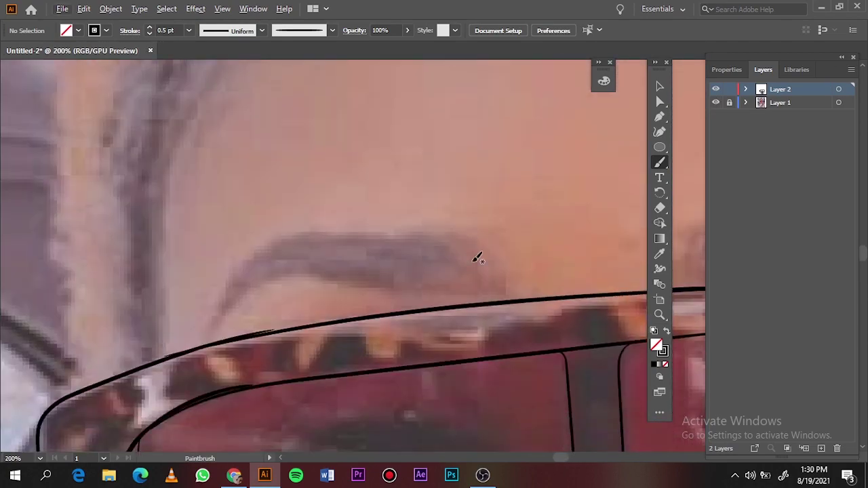
Set black fill with no outline and draw the first filled eyebrow
left_click(667, 332)
left_click_drag(510, 292, 380, 232)
left_click_drag(487, 293, 490, 293)
key("ctrl+0")
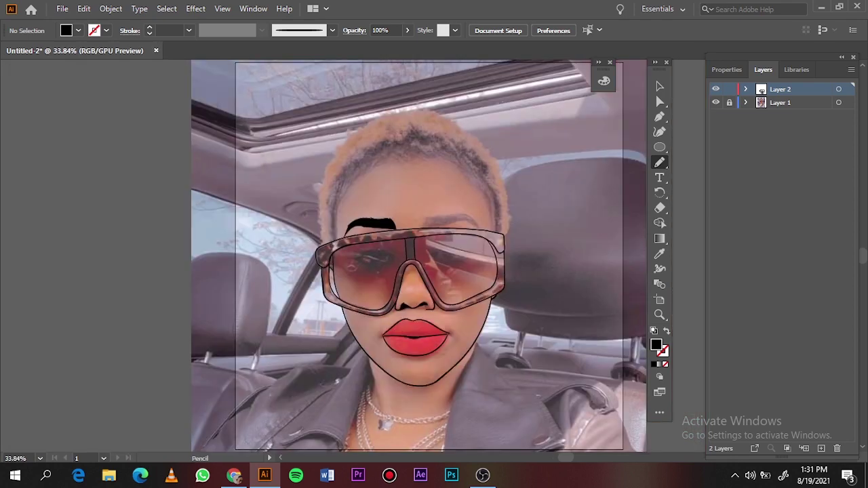
scroll(384, 167, "up", 3)
scroll(271, 203, "down", 2)
scroll(113, 261, "up", 3)
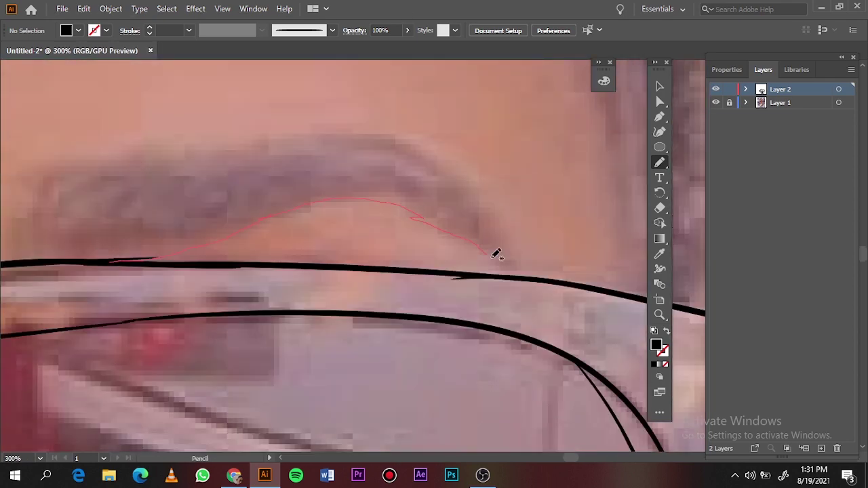
Draw the second eyebrow as a black filled shape
left_click_drag(197, 140, 135, 252)
scroll(232, 209, "left", 2)
left_click_drag(251, 171, 319, 251)
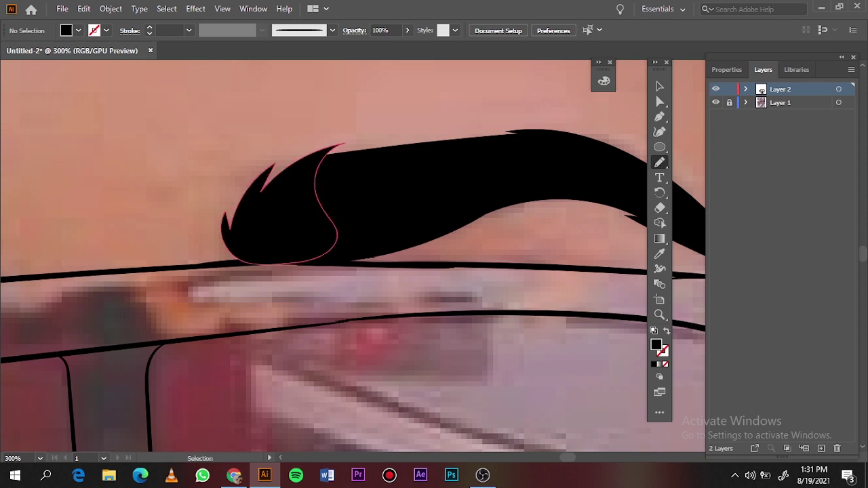
key("ctrl+0")
scroll(381, 227, "up", 5)
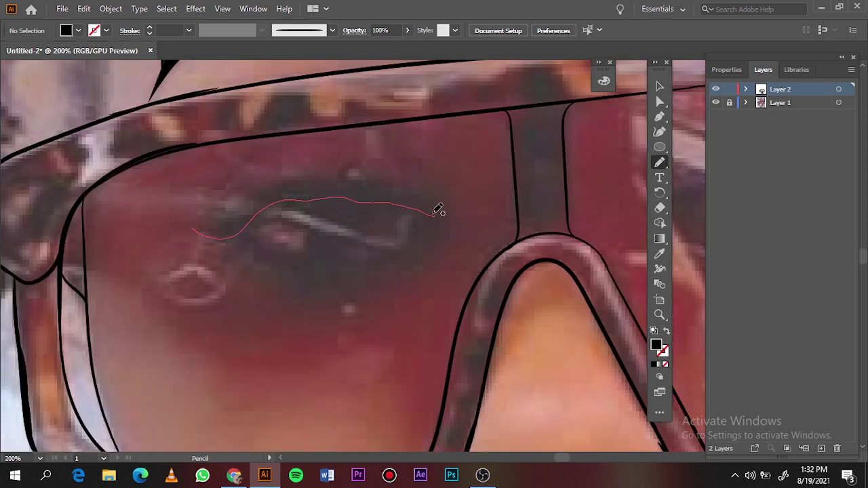
Draw black filled eyelid shapes inside the left lens under the eyebrow
left_click_drag(196, 226, 194, 224)
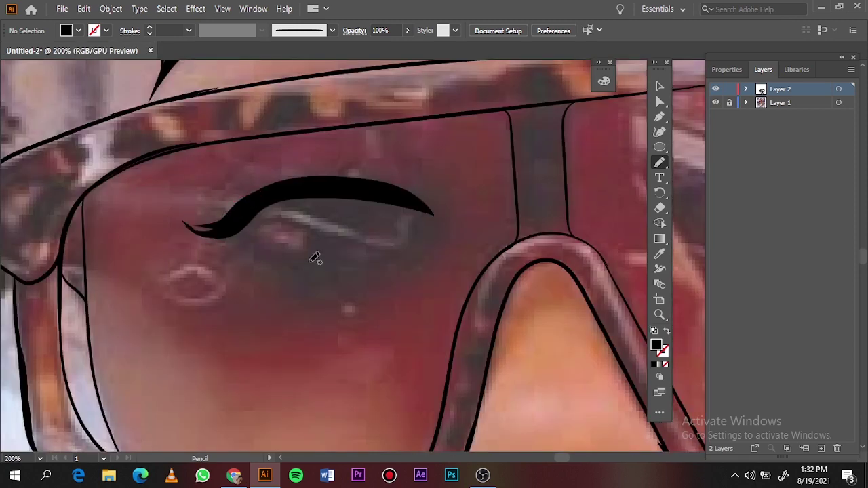
left_click_drag(313, 253, 317, 225)
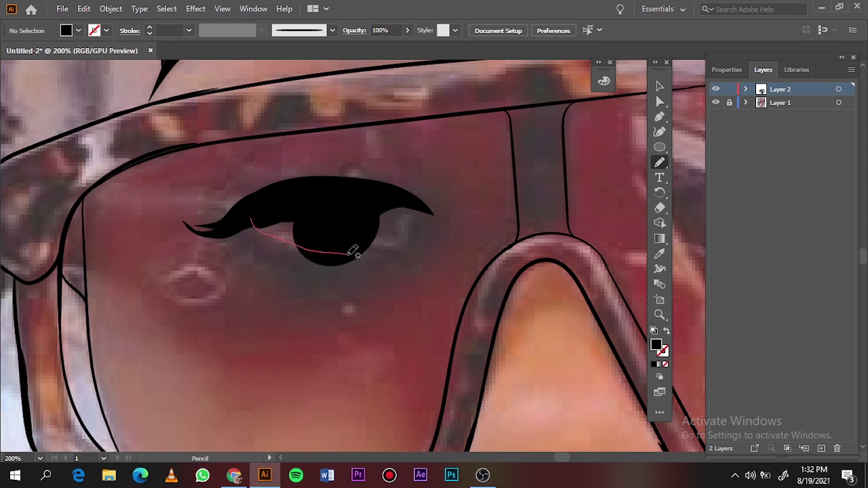
key("ctrl+0")
scroll(459, 251, "up", 6)
Trace the right eye's filled lash, lid and pupil shapes, previewing with the photo hidden
left_click_drag(131, 261, 139, 226)
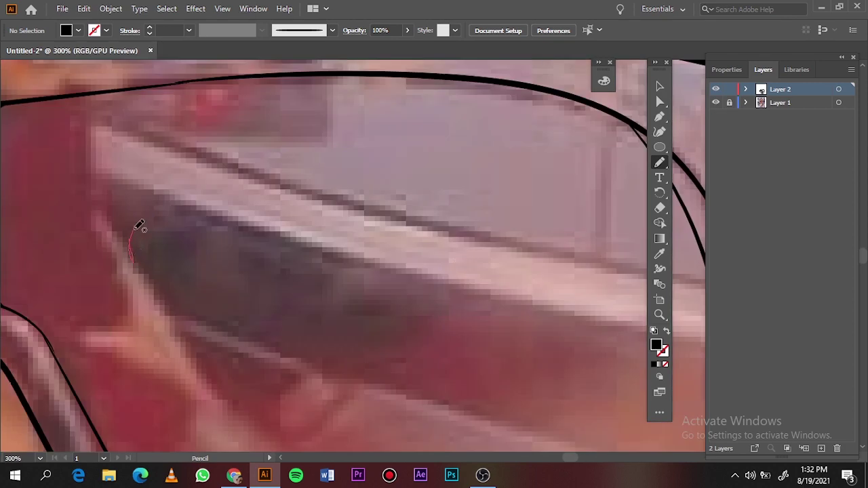
left_click_drag(352, 195, 189, 288)
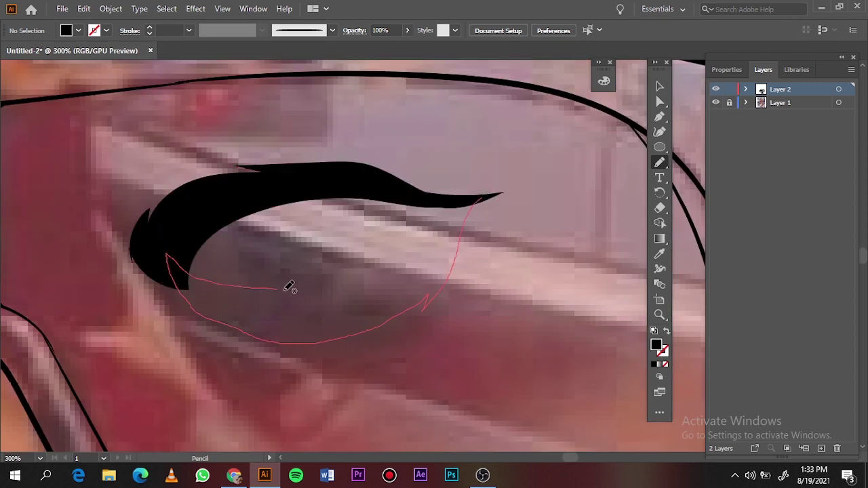
left_click_drag(285, 290, 307, 303)
left_click_drag(262, 266, 342, 296)
key("ctrl+0")
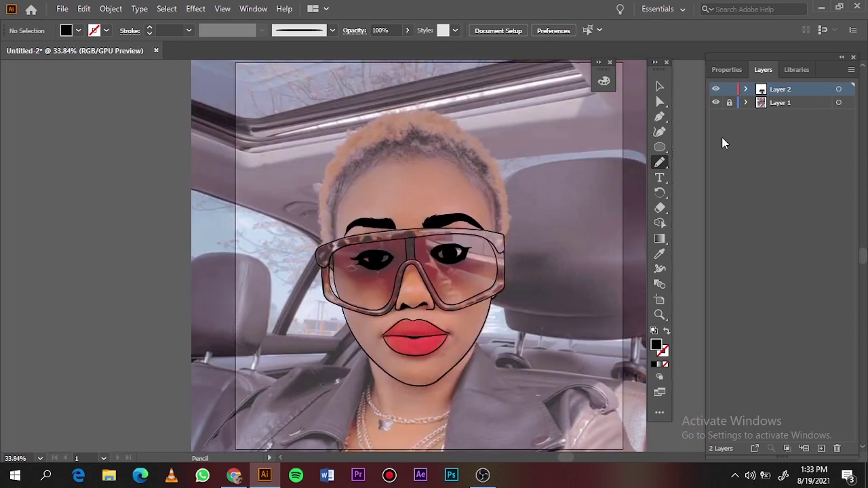
left_click(715, 101)
Draw closed black hairline shapes from the left temple across the forehead to the crown
scroll(379, 212, "up", 5)
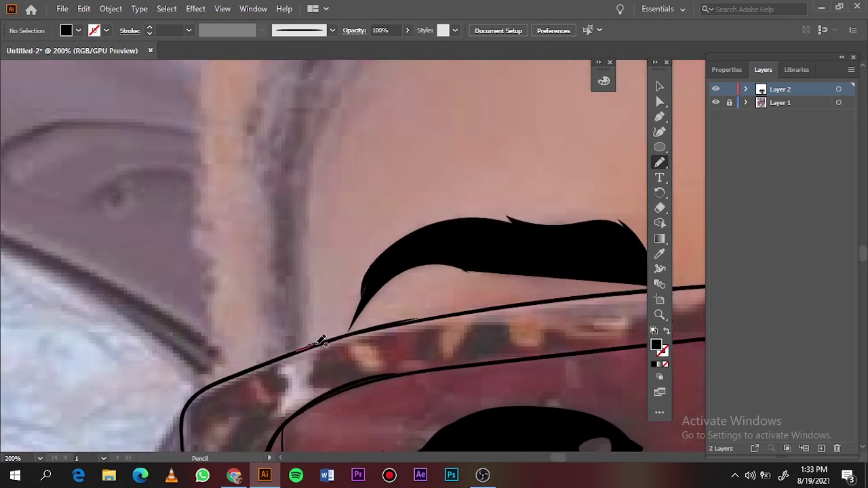
left_click_drag(275, 263, 323, 336)
scroll(320, 406, "down", 3)
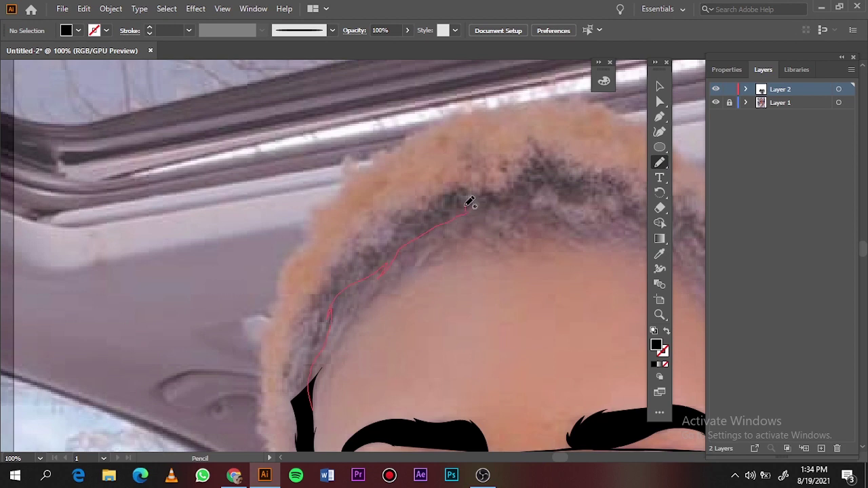
left_click_drag(316, 431, 312, 417)
scroll(169, 196, "right", 5)
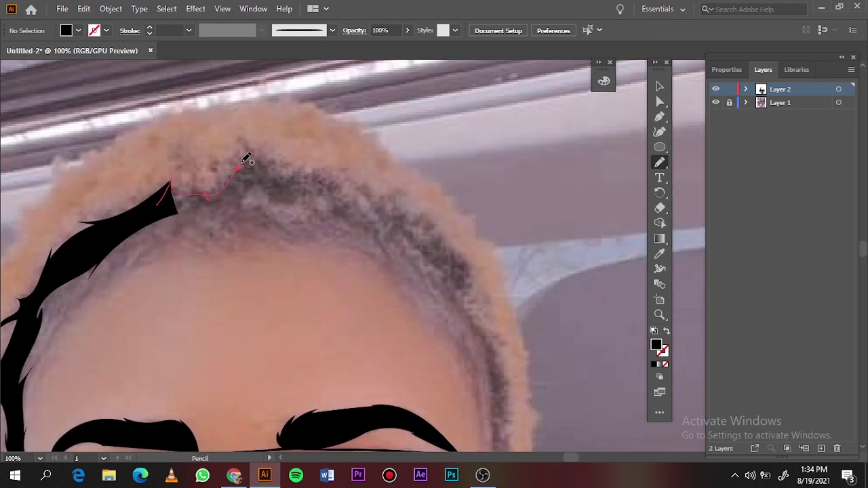
left_click_drag(180, 213, 177, 212)
left_click_drag(290, 205, 392, 235)
scroll(391, 192, "down", 5)
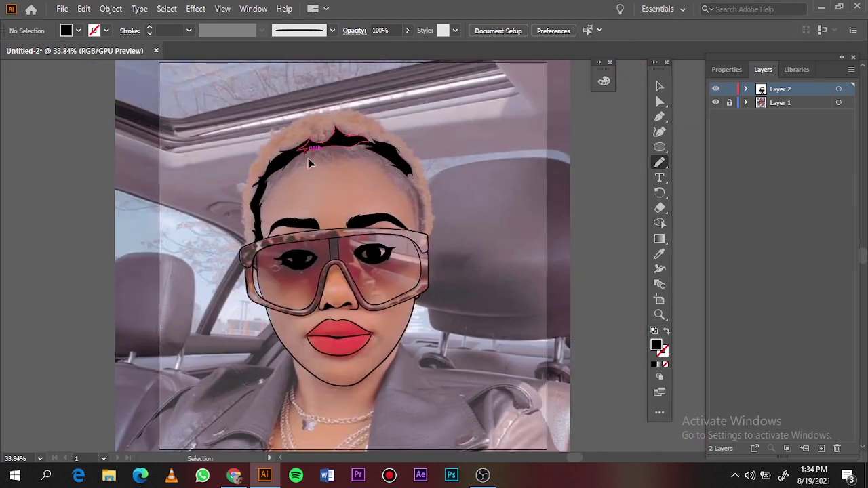
scroll(363, 149, "up", 6)
left_click_drag(301, 120, 302, 122)
key("ctrl+0")
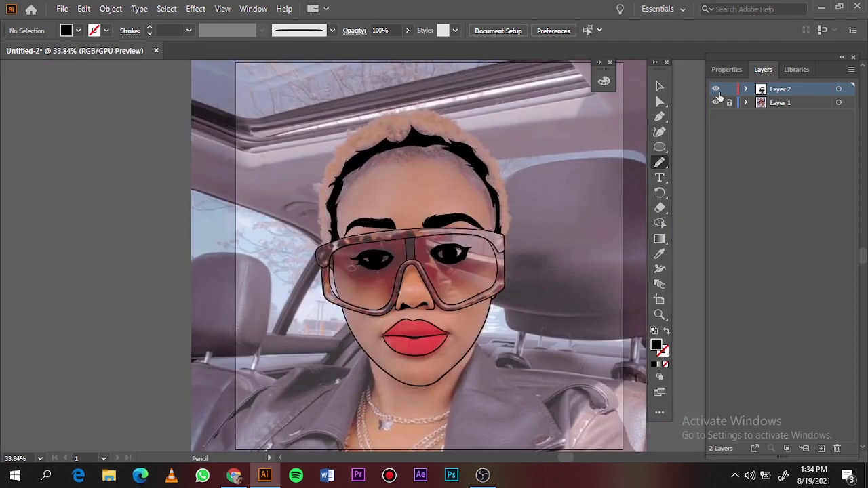
scroll(332, 194, "up", 4)
Brush fine 0.25 pt hair strands along the hairline and check them with the photo hidden
key("b")
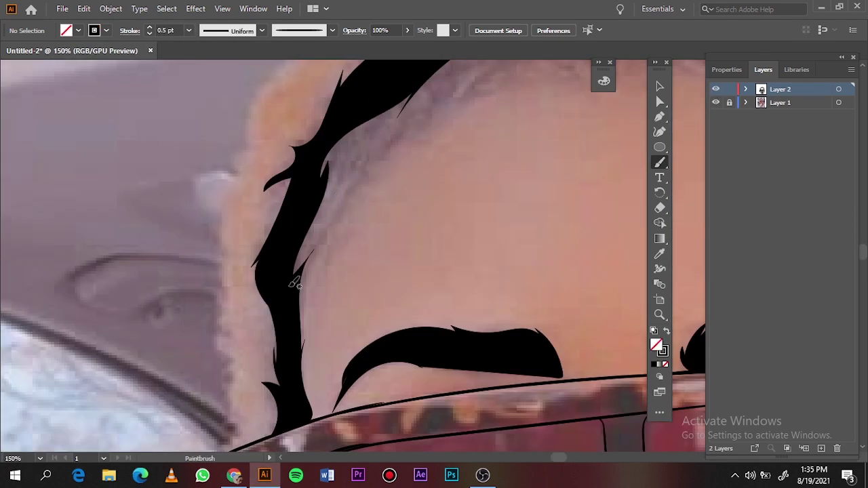
scroll(304, 324, "down", 4)
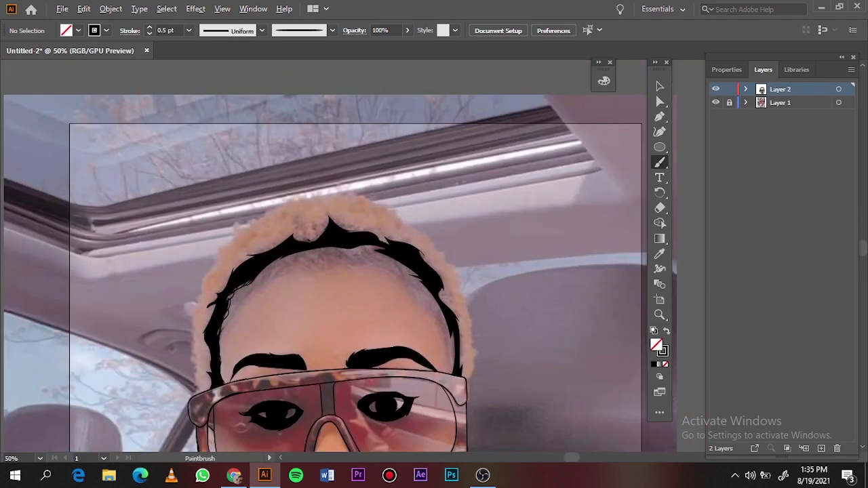
scroll(163, 273, "up", 3)
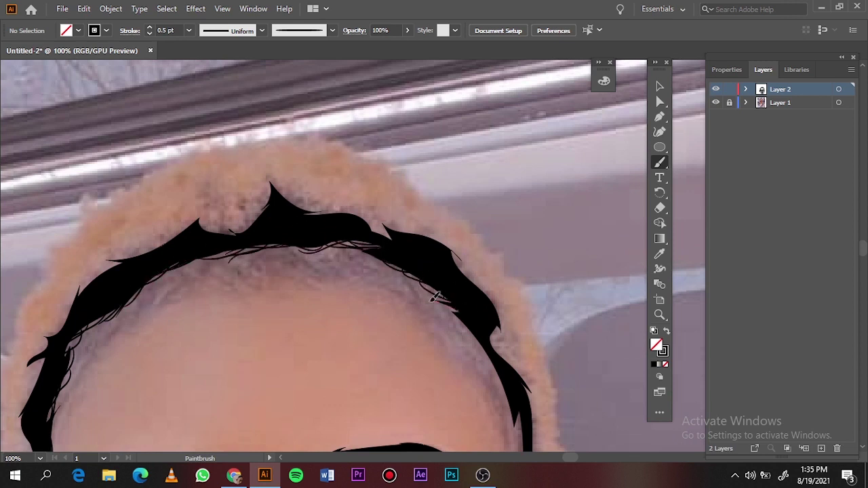
scroll(434, 296, "down", 3)
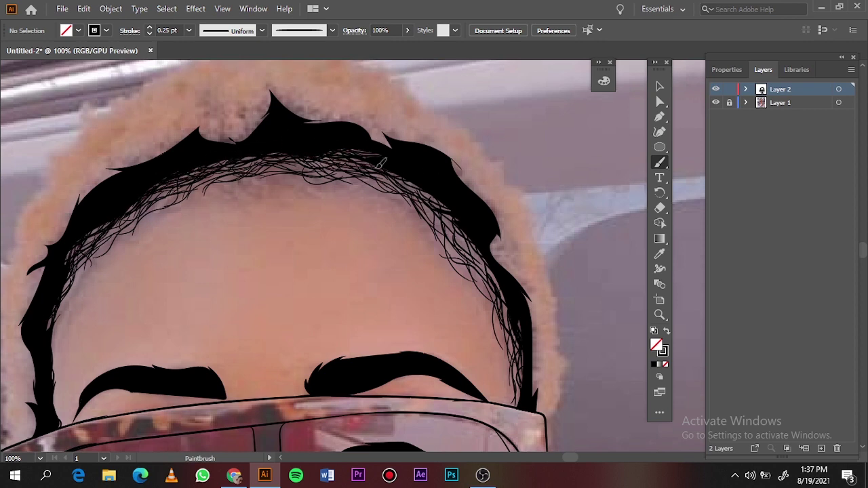
key("ctrl+0")
left_click(715, 103)
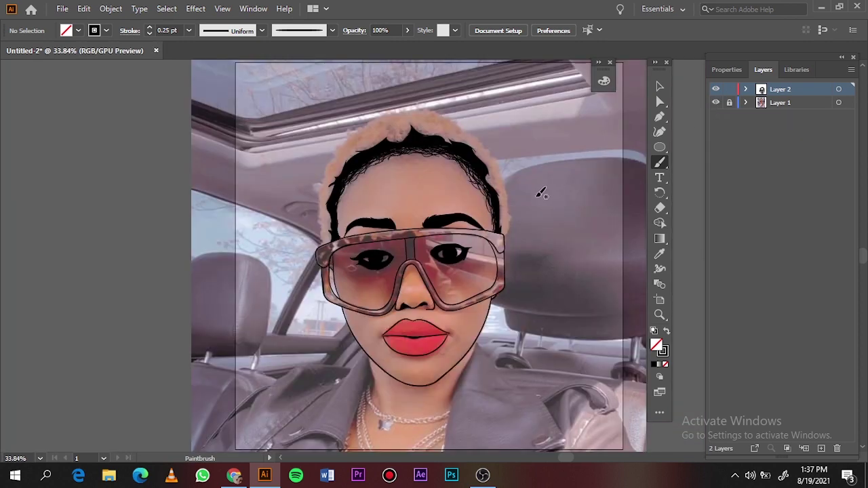
scroll(539, 189, "up", 3)
scroll(294, 364, "up", 3)
At 0.75 pt, outline the hair from the left temple across the top and down the right
key("bracketright")
key("bracketright")
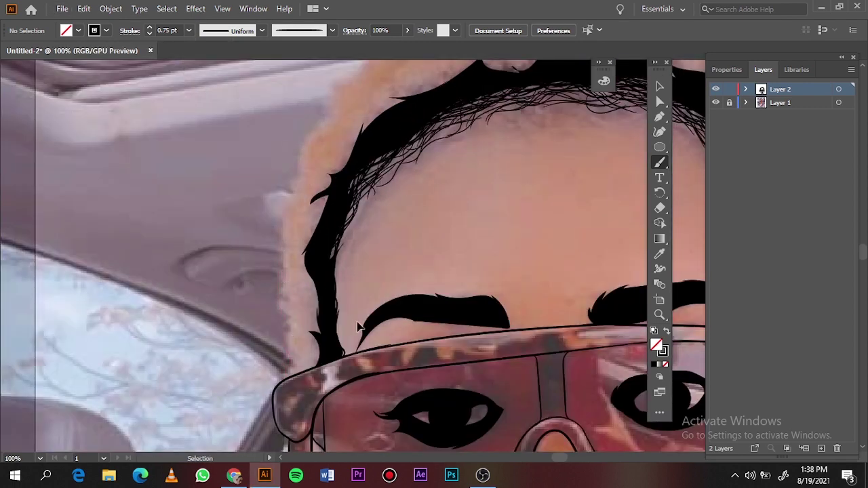
scroll(278, 332, "up", 1)
left_click_drag(308, 371, 299, 263)
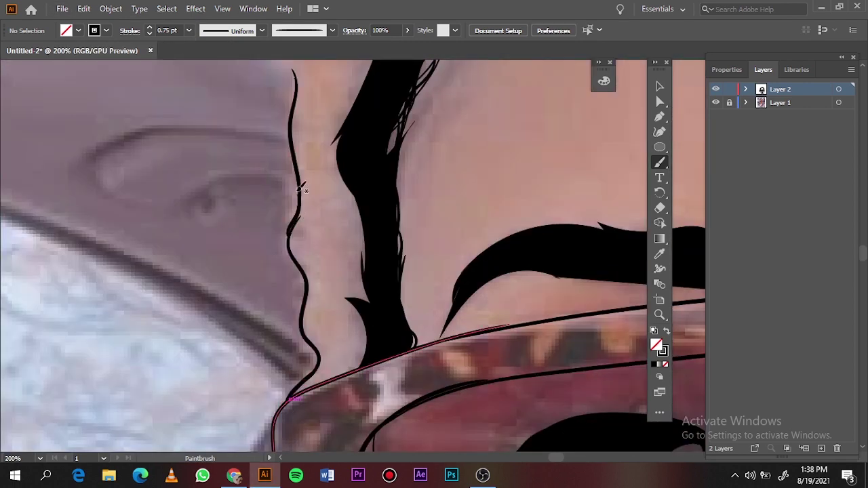
scroll(301, 189, "down", 3)
scroll(197, 332, "up", 2)
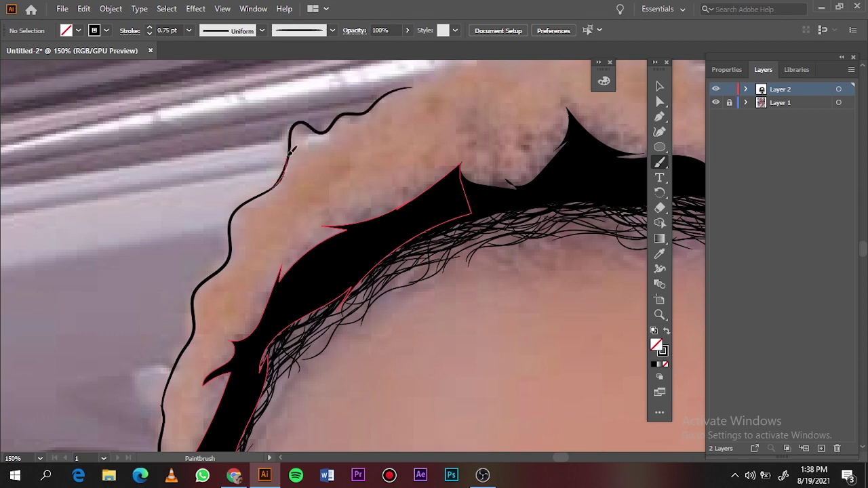
scroll(290, 151, "right", 5)
scroll(316, 134, "up", 2)
left_click_drag(207, 128, 542, 136)
scroll(244, 265, "down", 1)
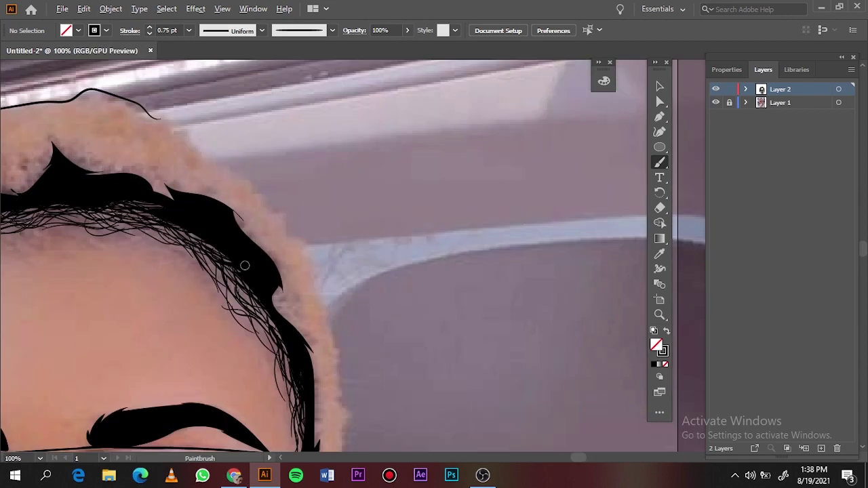
scroll(237, 156, "up", 1)
left_click_drag(108, 105, 144, 124)
Toggle the photo layer off and on to preview the finished hair outline
scroll(316, 271, "down", 3)
scroll(498, 234, "up", 2)
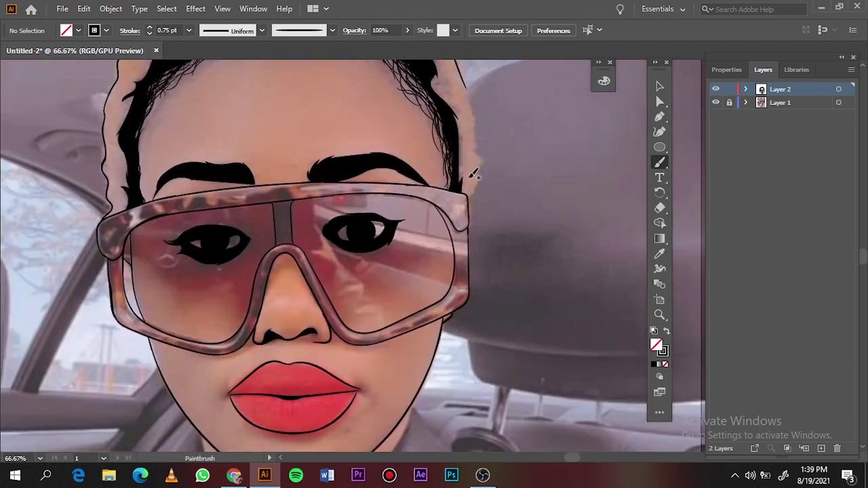
scroll(498, 233, "up", 1)
scroll(424, 271, "up", 3)
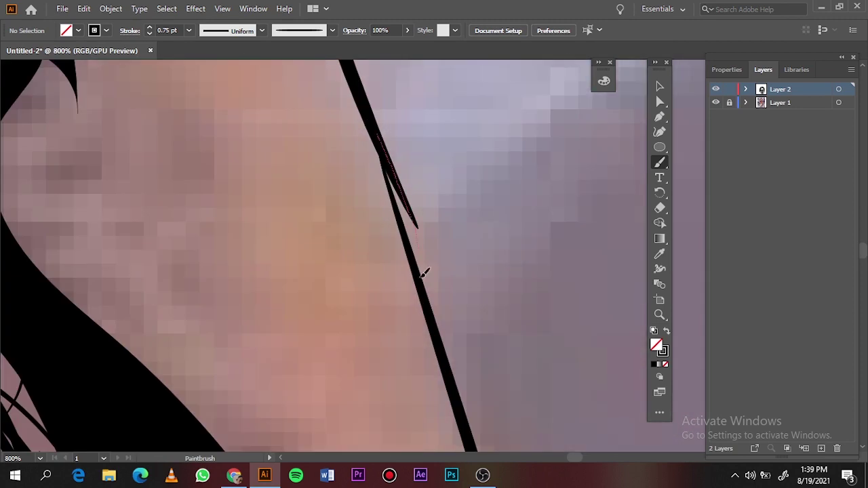
scroll(423, 271, "down", 5)
left_click(715, 102)
left_click(715, 102)
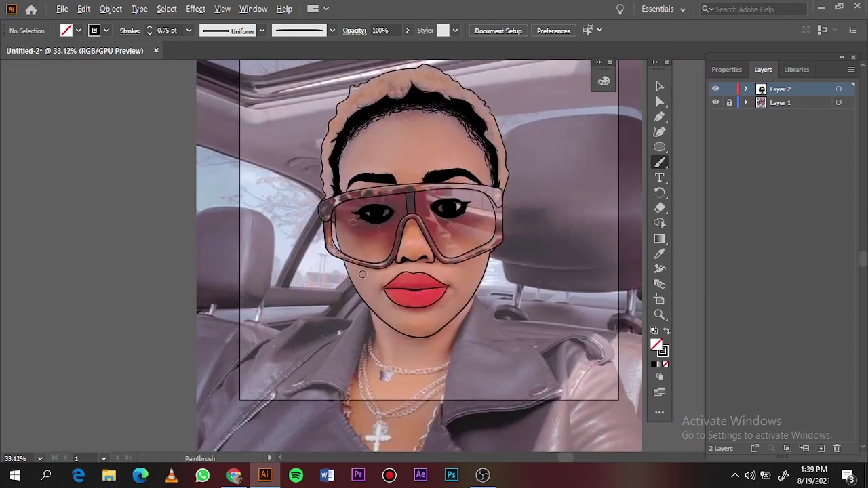
key("n")
scroll(323, 325, "up", 5)
Pencil a small black-filled closed shape at the lip corner
left_click_drag(260, 348, 291, 339)
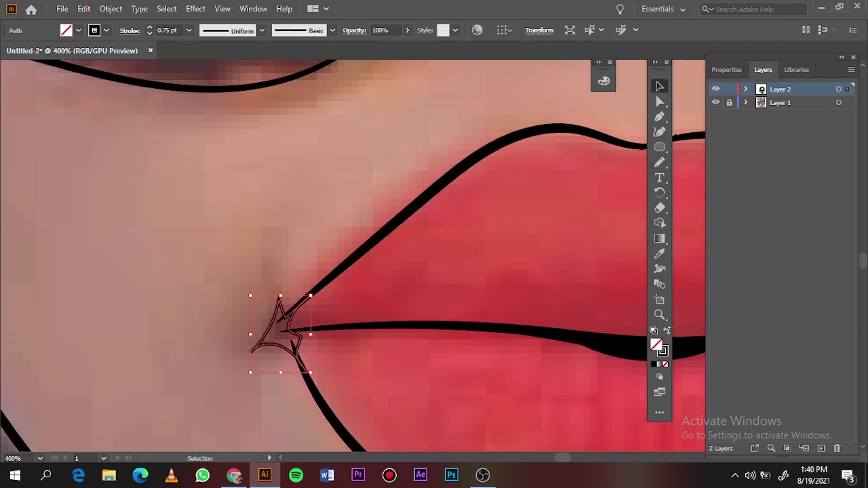
key("shift+x")
key("ctrl+shift+a")
scroll(260, 347, "down", 5)
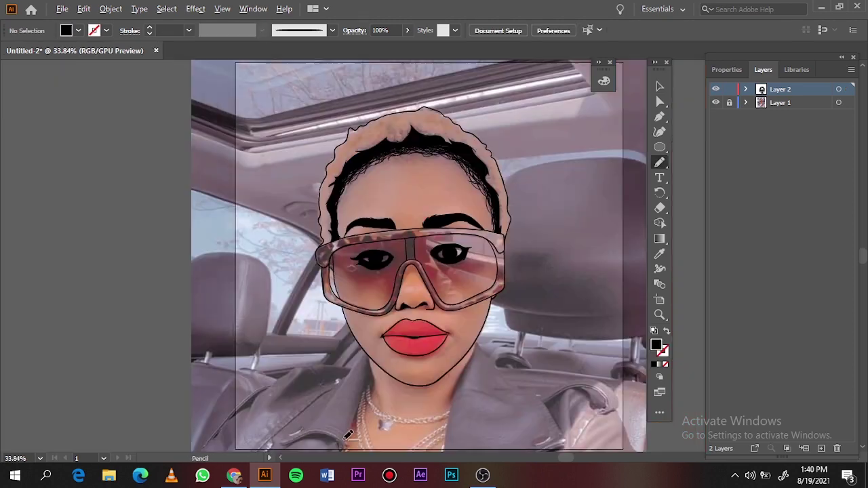
scroll(447, 332, "up", 5)
key("shift+x")
scroll(242, 194, "down", 5)
key("b")
Lower the photo's opacity to 75%, hide Layer 1 and select all the line art
left_click(715, 102)
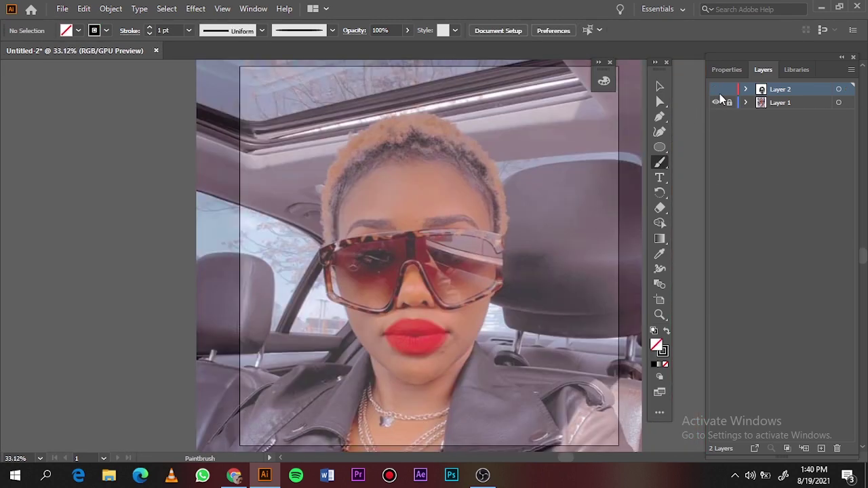
key("v")
left_click(533, 81)
left_click(503, 29)
left_click_drag(502, 47, 490, 47)
key("ctrl+shift+a")
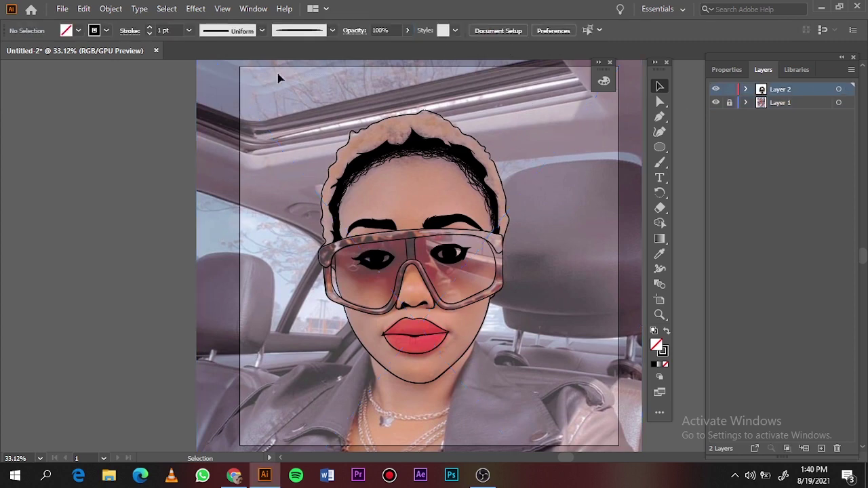
left_click(716, 103)
key("ctrl+a")
left_click(726, 69)
Duplicate the line-art layer and draw an orange rectangle over the face
key("ctrl+shift+a")
left_click(761, 69)
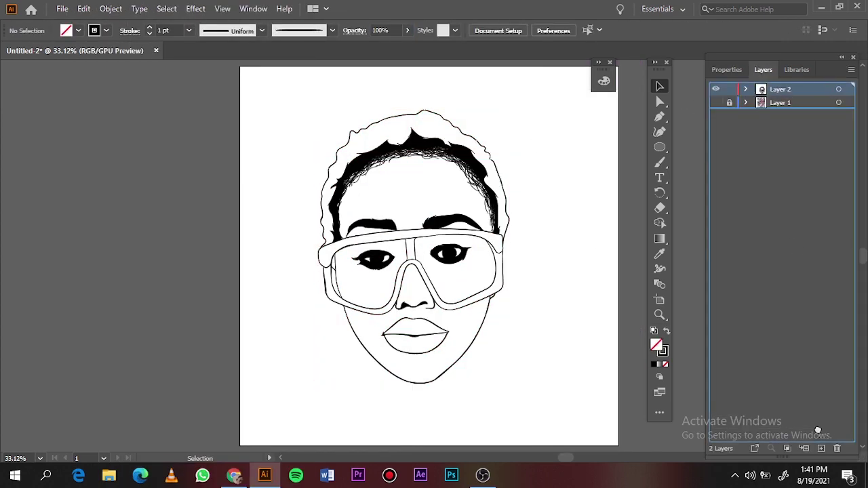
key("ctrl+l")
double_click(655, 345)
left_click(588, 73)
key("Return")
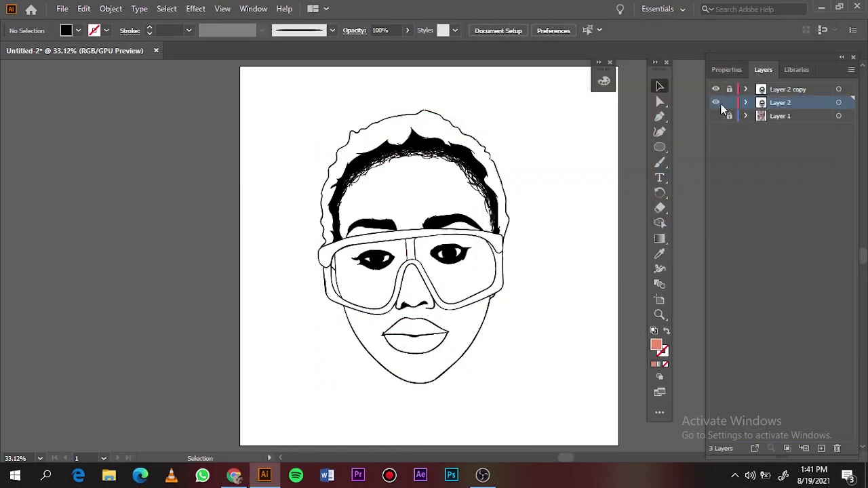
left_click_drag(263, 106, 564, 421)
Give the rectangle a skin colour, send it behind and clip it to the face
double_click(656, 345)
left_click(579, 74)
left_click(792, 72)
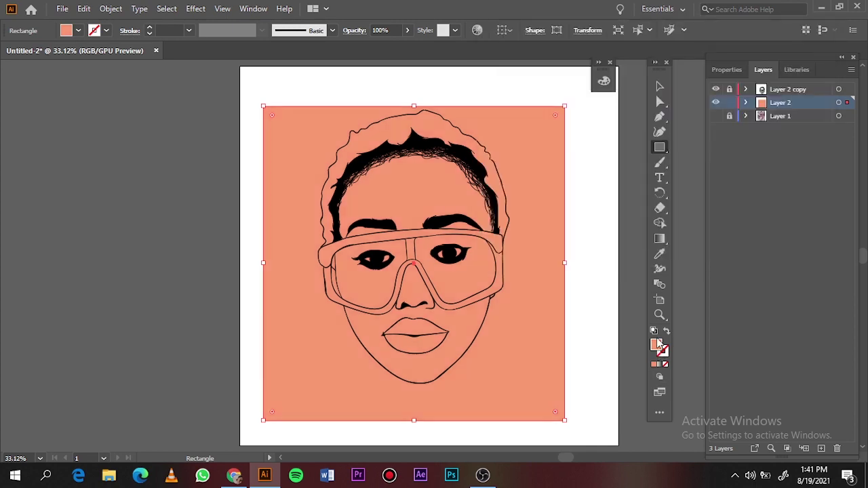
double_click(655, 345)
left_click(792, 72)
right_click(563, 143)
left_click(745, 415)
key("ctrl+a")
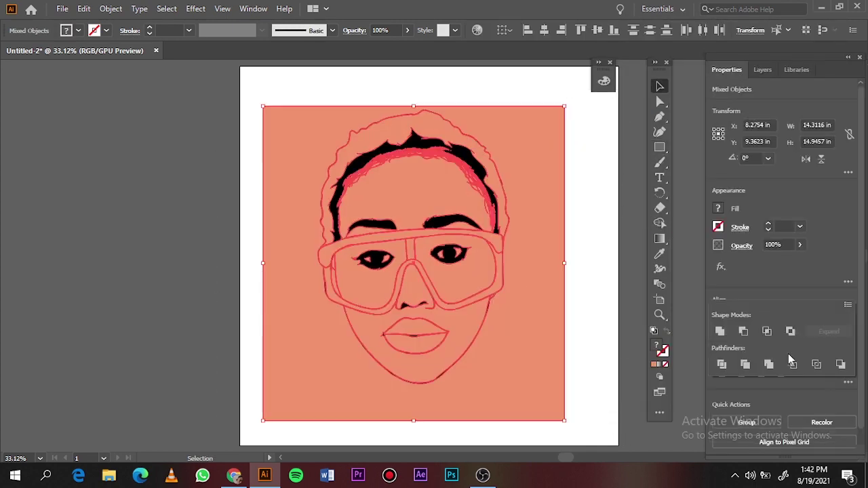
key("ctrl+7")
Recolour the hair a paler, lighter orange
left_click(407, 129)
double_click(655, 345)
left_click(681, 227)
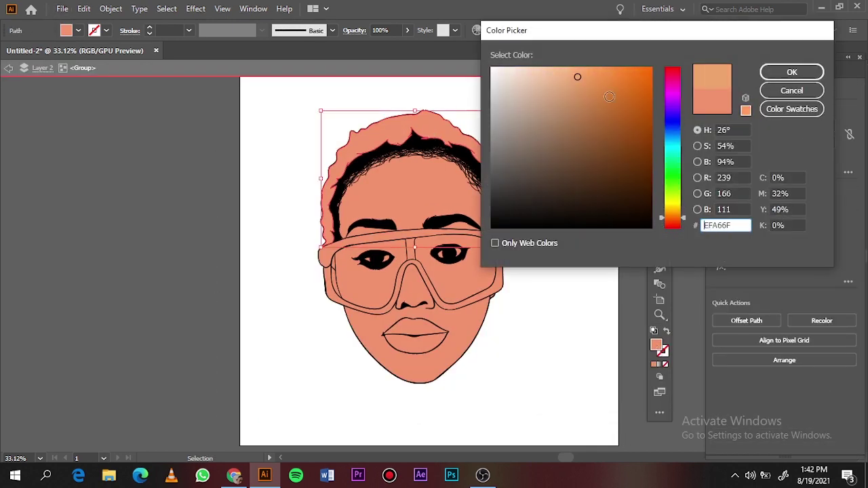
left_click(790, 72)
double_click(656, 345)
left_click(592, 93)
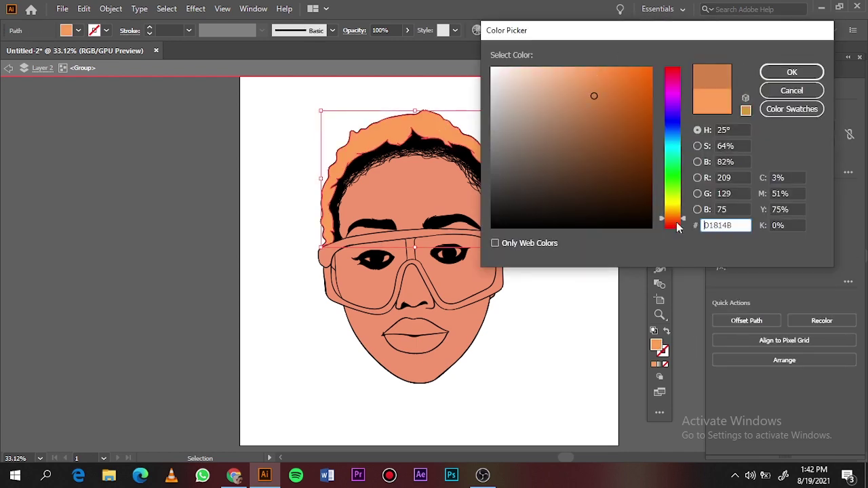
left_click(787, 72)
Fill the goggle frame with a dark red-brown
key("ctrl+plus")
key("ctrl+plus")
left_click(575, 248)
double_click(655, 345)
left_click(651, 147)
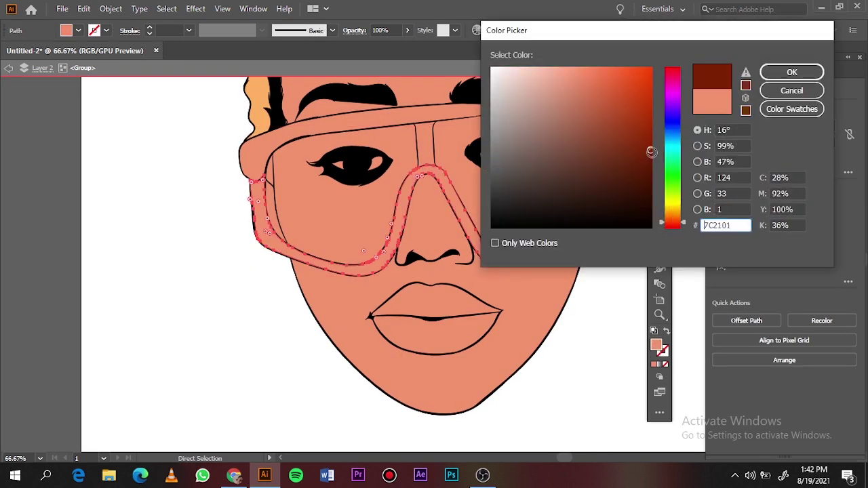
left_click(790, 71)
scroll(654, 337, "up", 3)
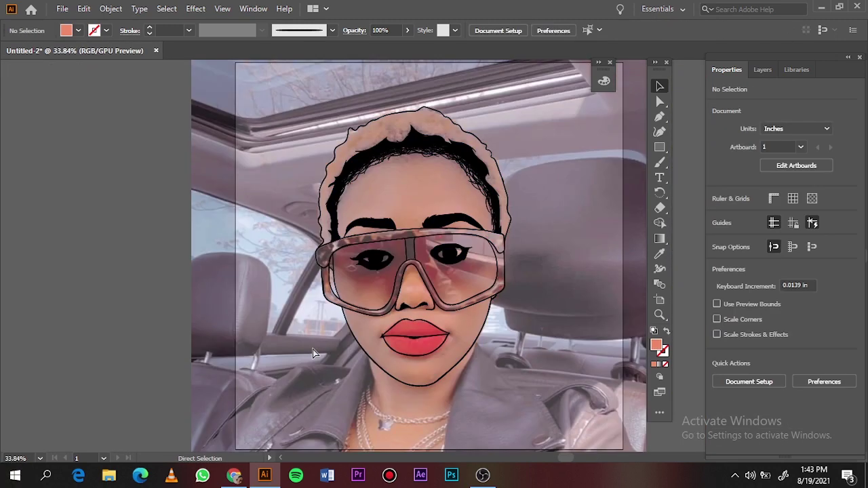
Show the layers list and toggle the reference photo layer's visibility
left_click(763, 70)
left_click(715, 116)
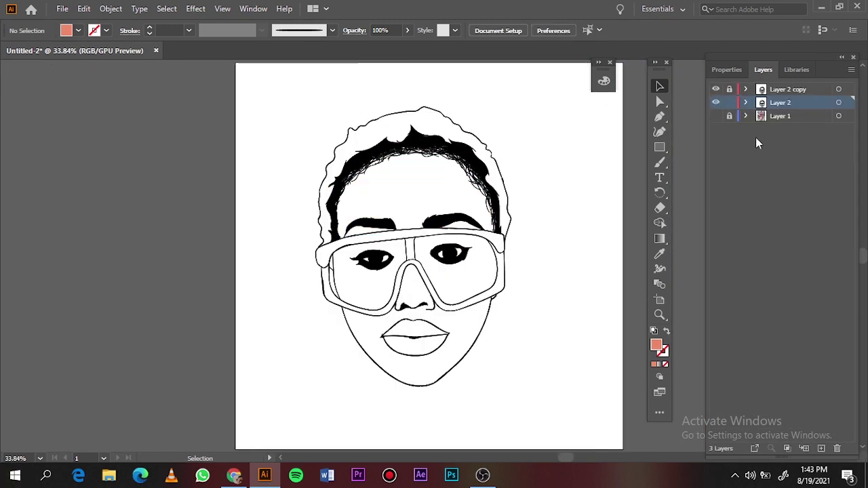
left_click(715, 116)
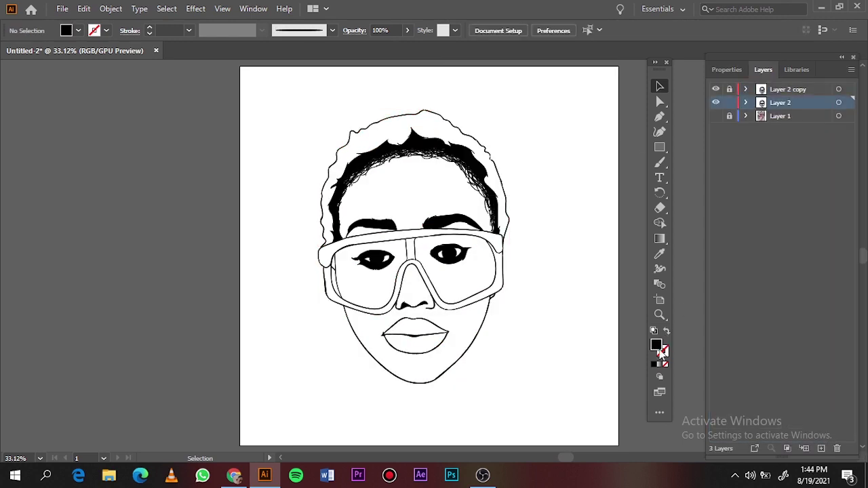
Draw a rectangle over the face filled with colour ED9E72
double_click(655, 346)
left_click(792, 72)
key("m")
left_click_drag(293, 101, 569, 388)
double_click(655, 346)
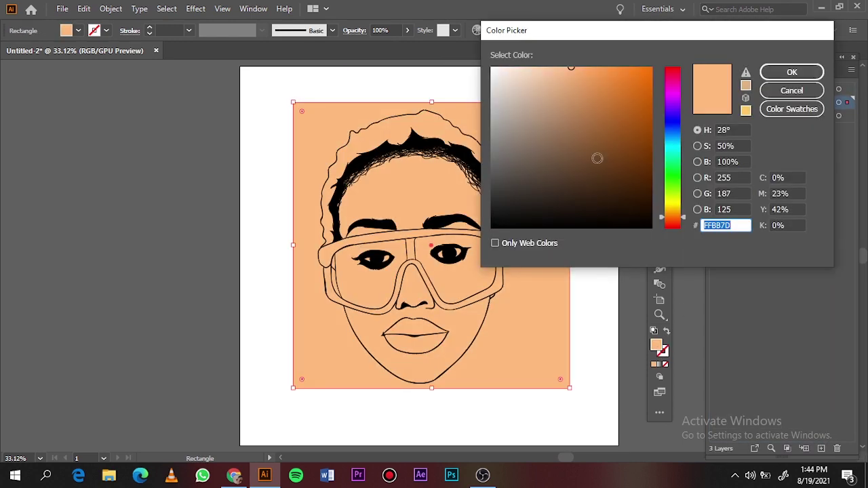
type("ED9E72")
key("Return")
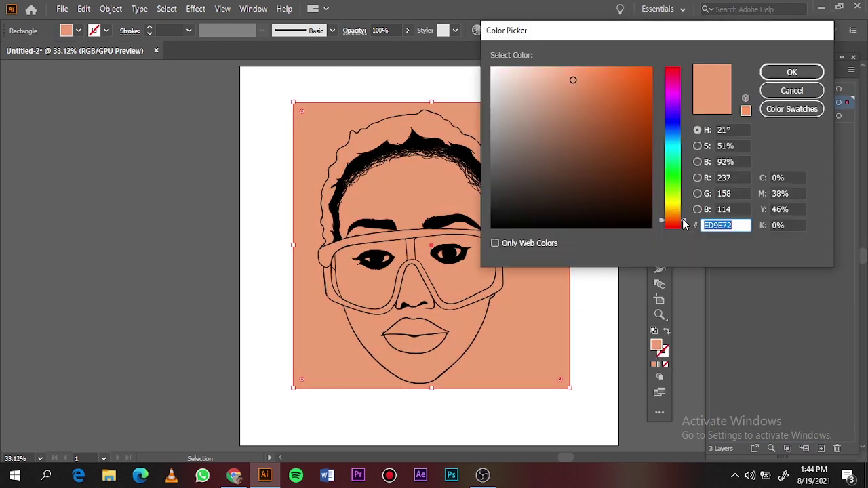
key("Return")
Settle on an orange skin tone and apply it to the face shapes
double_click(655, 346)
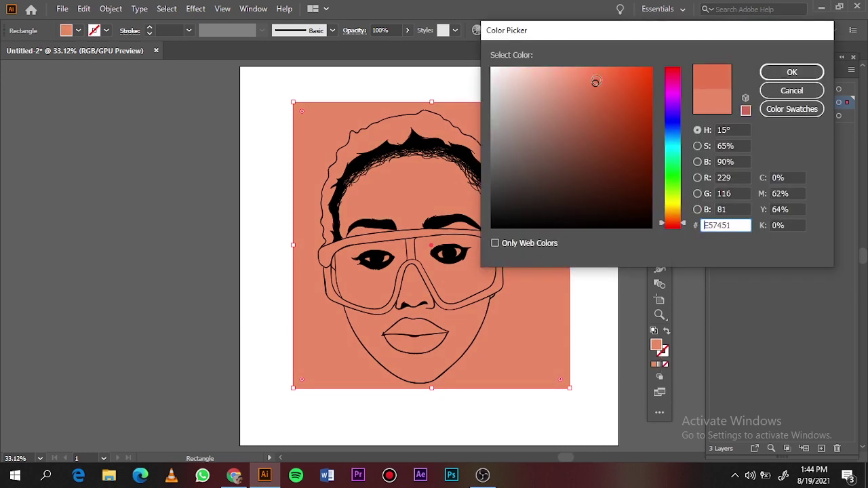
key("Return")
double_click(655, 346)
key("Return")
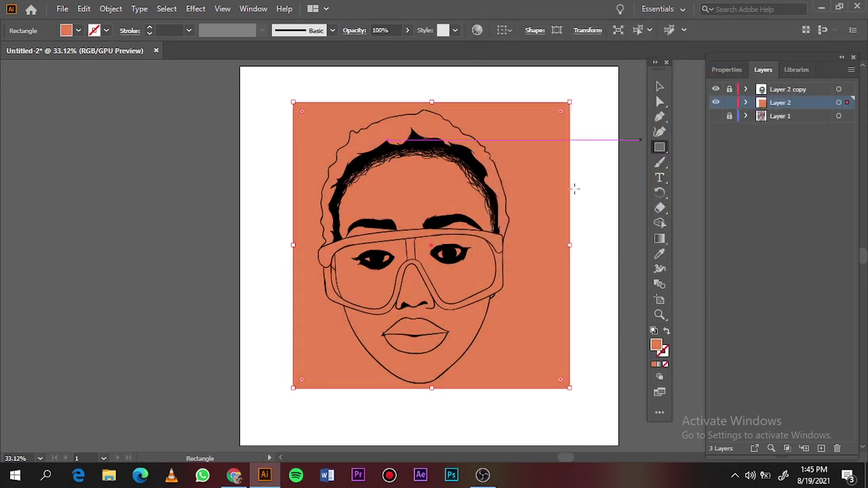
key("v")
left_click(548, 389)
Enter the face group and recolour the hair light orange
double_click(407, 135)
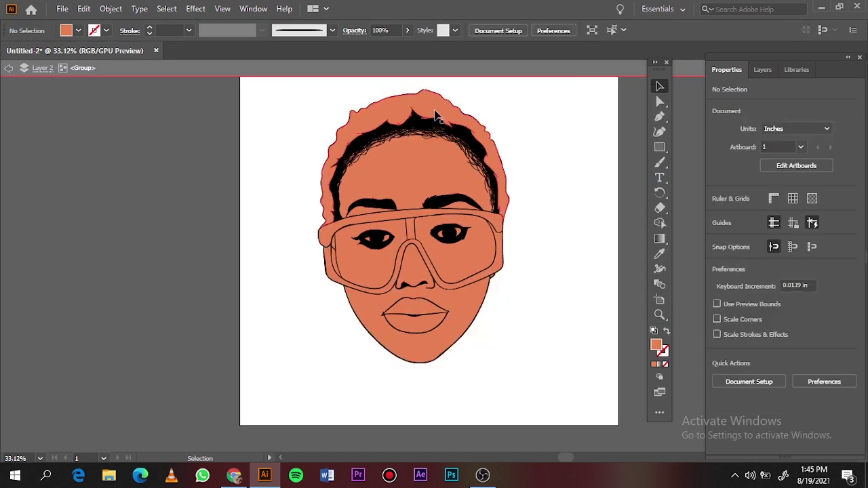
double_click(655, 346)
key("Return")
double_click(656, 345)
key("Return")
left_click(626, 230)
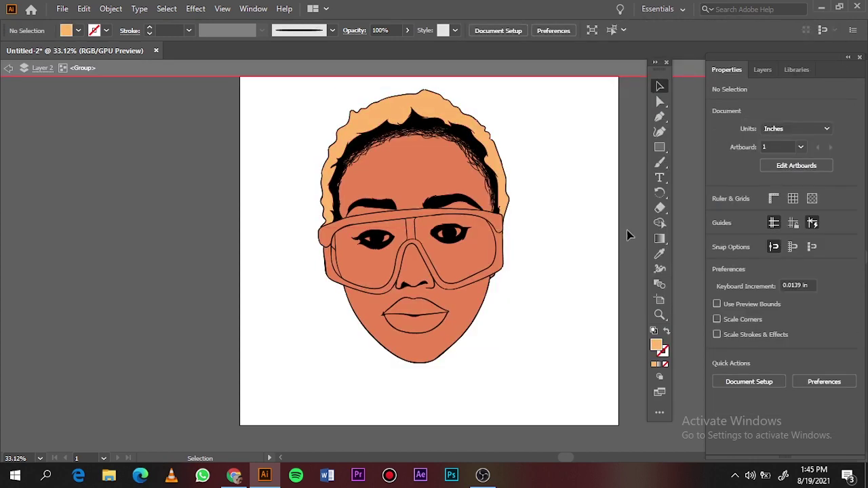
Give the goggle frame a dark brown fill
key("ctrl+1")
left_click(552, 333)
double_click(655, 346)
key("Return")
double_click(655, 345)
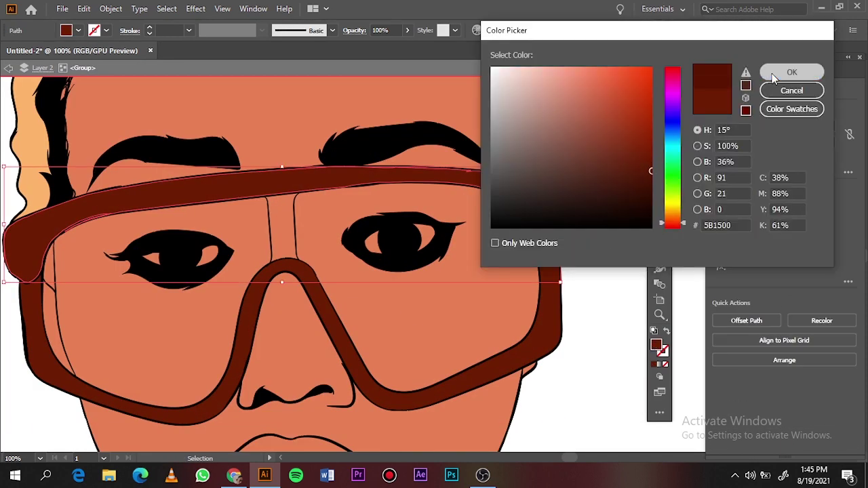
key("Return")
scroll(493, 337, "left", 3)
left_click(493, 337)
Fill both lenses with a gradient running vertically from top to bottom
left_click(224, 339, "shift")
left_click(78, 30)
left_click(28, 108)
double_click(658, 238)
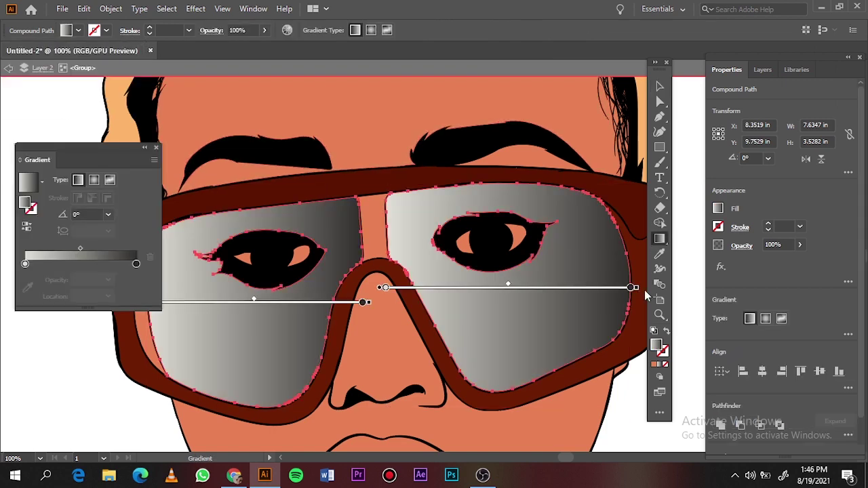
left_click_drag(510, 281, 484, 144)
left_click_drag(529, 400, 486, 146)
Set the gradient stops to sampled skin orange and a near-black end colour
left_click(25, 263)
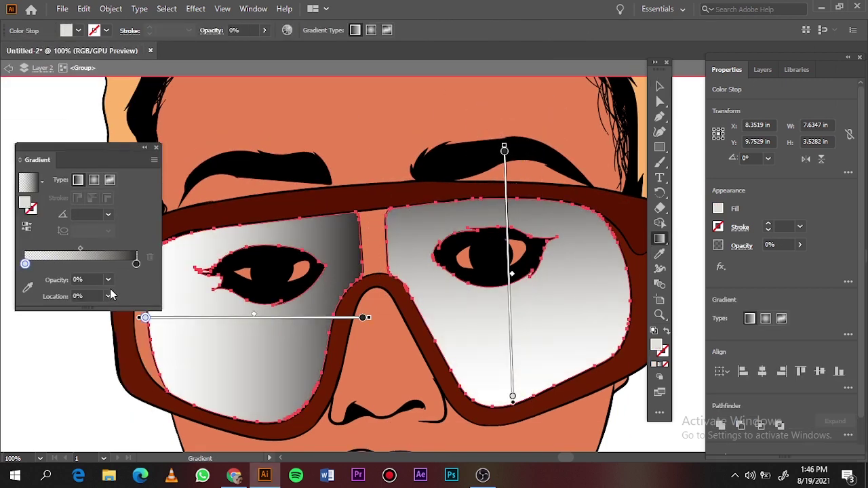
left_click(27, 288)
left_click(356, 145)
left_click(135, 263)
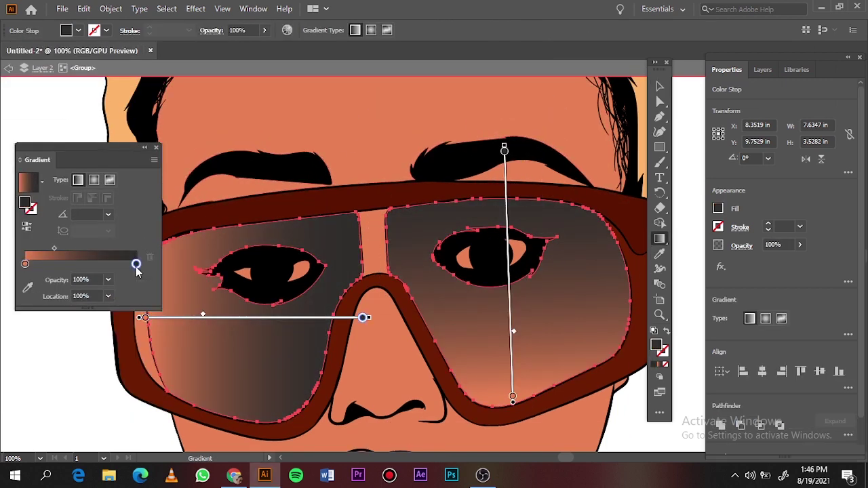
double_click(136, 264)
left_click(49, 305)
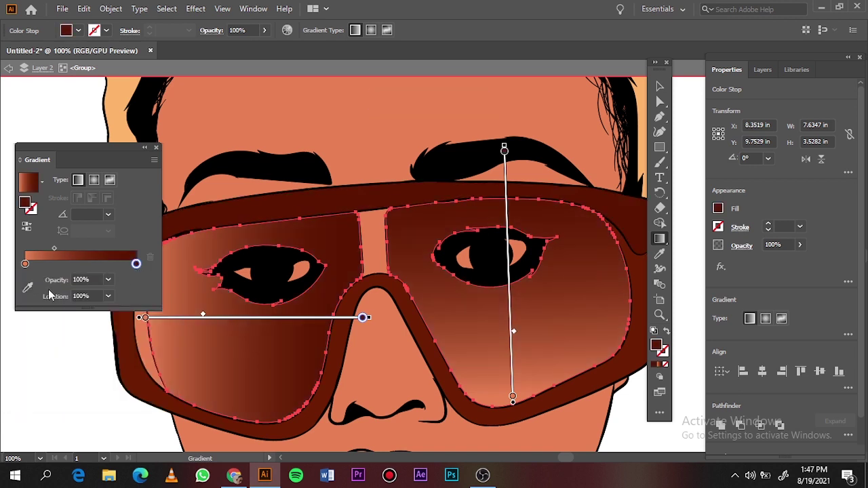
double_click(136, 264)
key("Escape")
double_click(504, 149)
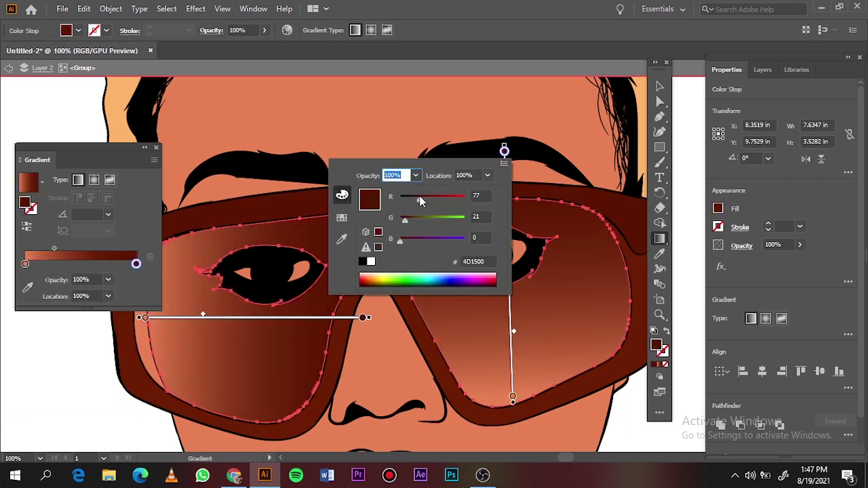
left_click_drag(419, 201, 405, 213)
key("Escape")
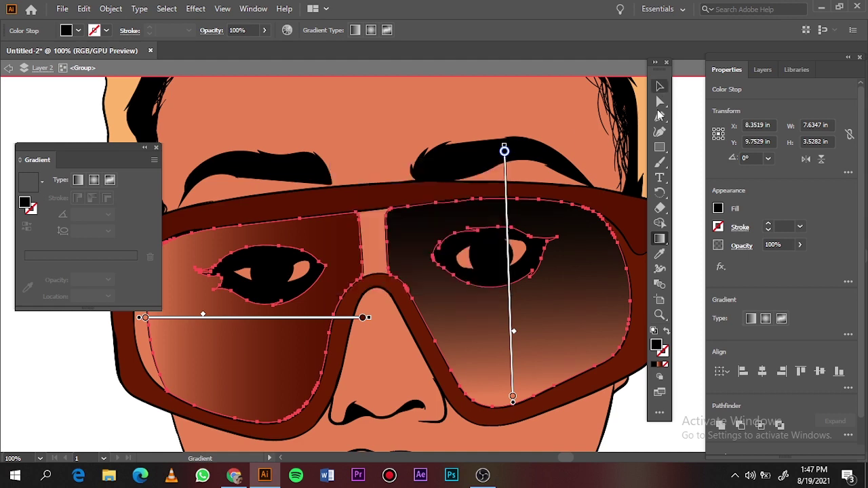
Copy the lens gradient onto the left lens with the eyedropper
key("v")
key("ctrl+minus")
key("ctrl+minus")
key("ctrl+equal")
key("i")
left_click(335, 238)
Set the left lens gradient angle to 91.0975 and sample it onto the adjacent strip
key("v")
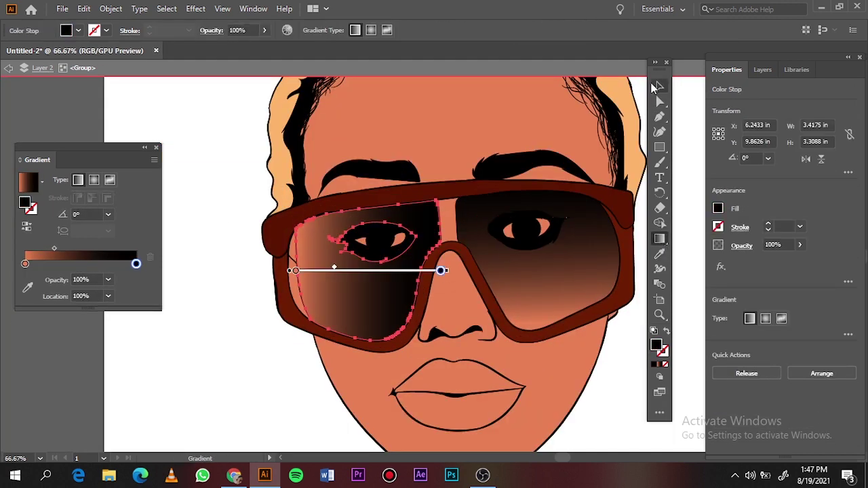
double_click(80, 229)
type("91.0975")
key("Return")
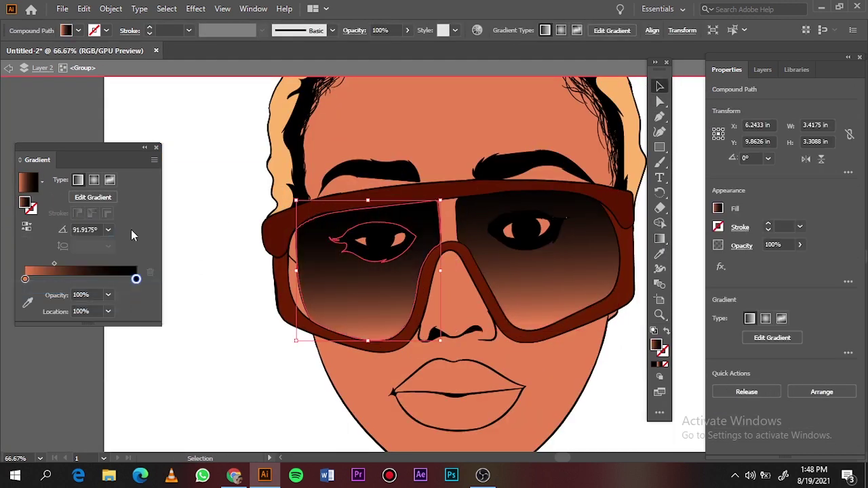
scroll(290, 251, "up", 3)
key("i")
left_click(298, 292)
Give the strip beside the lens the lens gradient at a 91.0975° angle
key("ctrl+minus")
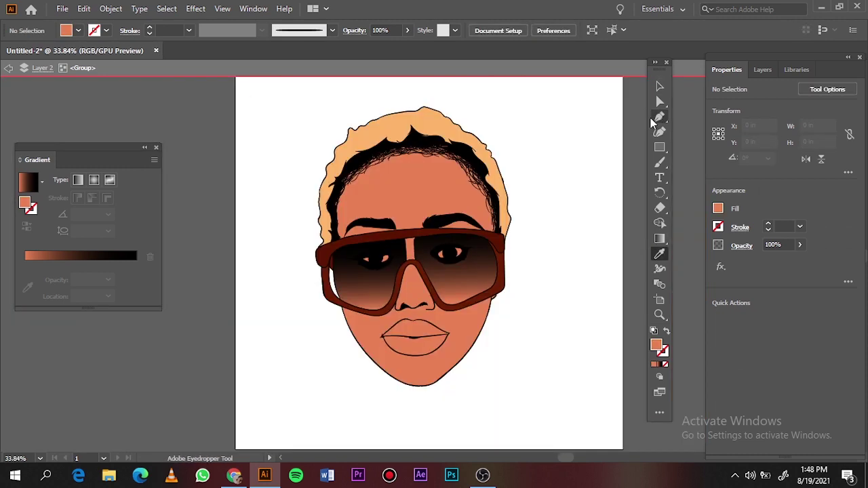
key("ctrl+equal")
left_click(275, 314)
key("i")
left_click(392, 233)
double_click(90, 227)
type("91.0975")
key("Return")
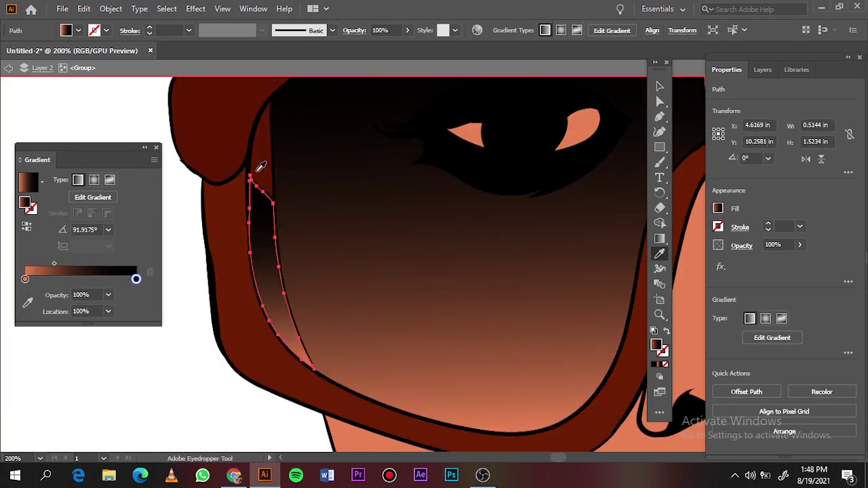
Fill the glasses bridge and eye highlight shapes with black (000000)
key("v")
key("ctrl+0")
scroll(374, 253, "up", 2)
scroll(374, 253, "up", 3)
left_click(427, 237)
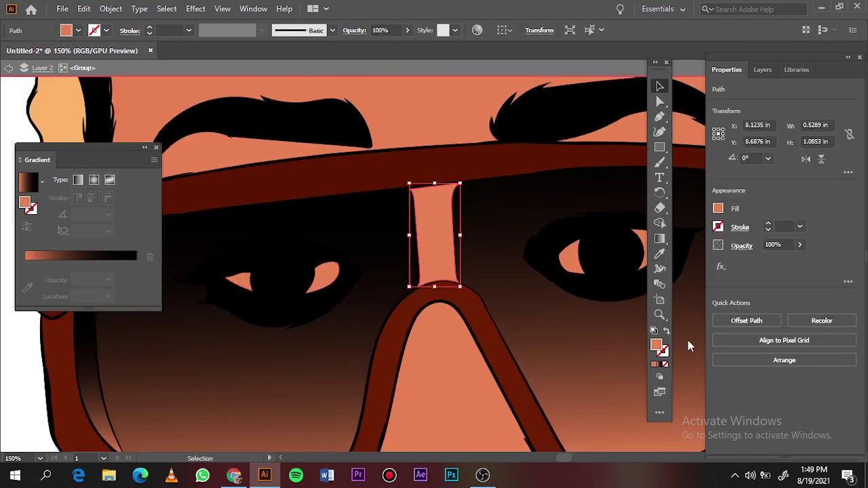
double_click(656, 345)
left_click(319, 275)
double_click(656, 344)
type("000000")
key("Return")
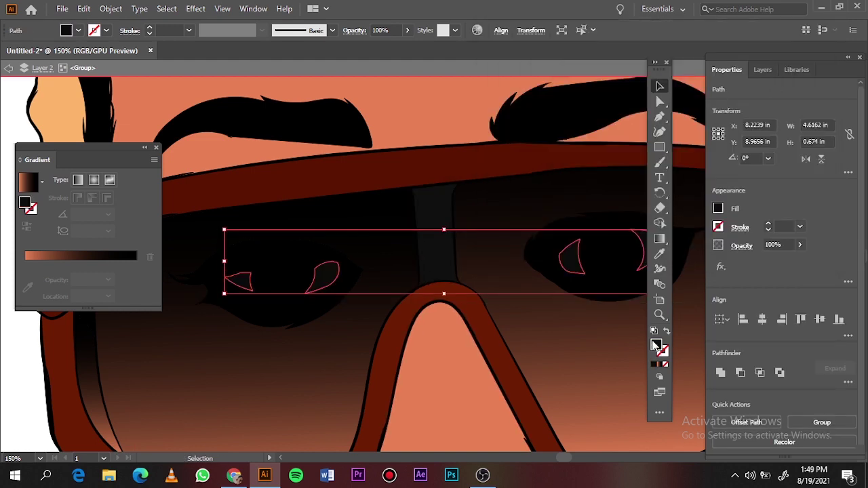
double_click(656, 345)
key("Return")
Fill the lips with the pink-red lip colour
key("ctrl+0")
key("ctrl+shift+a")
scroll(510, 389, "up", 5)
left_click(492, 314)
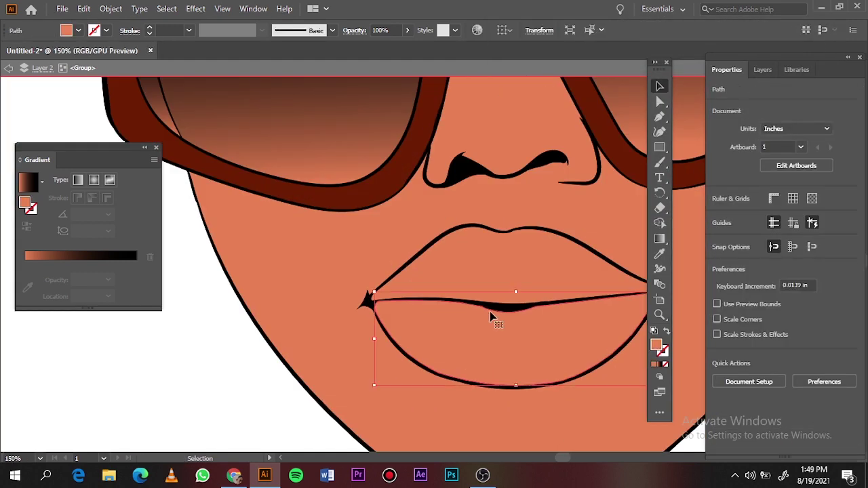
double_click(656, 345)
key("Return")
key("ctrl+0")
key("ctrl+shift+a")
Duplicate Layer 2 as a new layer and hide the original Layer 2
scroll(407, 285, "up", 1)
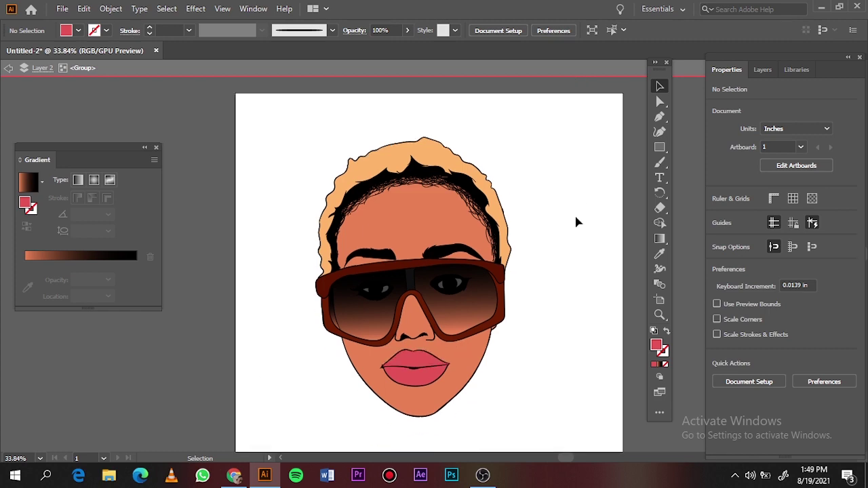
left_click(762, 69)
key("Escape")
left_click_drag(797, 204, 821, 448)
key("a")
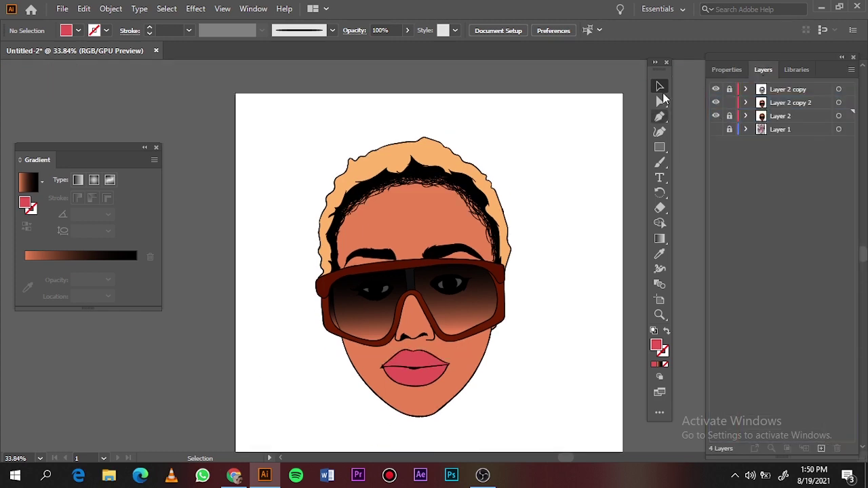
left_click(715, 116)
left_click(715, 116)
scroll(492, 233, "up", 1)
scroll(493, 232, "up", 5)
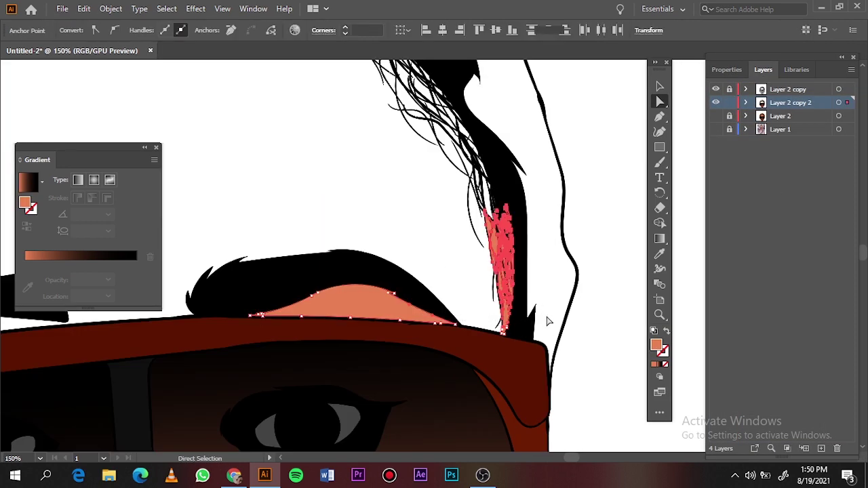
Fit the whole face in view and add the new empty Layer 5
key("ctrl+0")
scroll(472, 374, "up", 3)
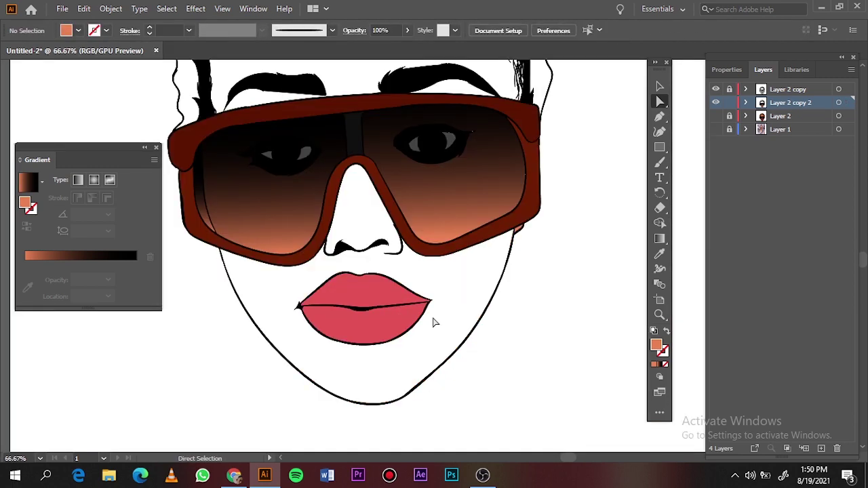
key("ctrl+0")
left_click(820, 448)
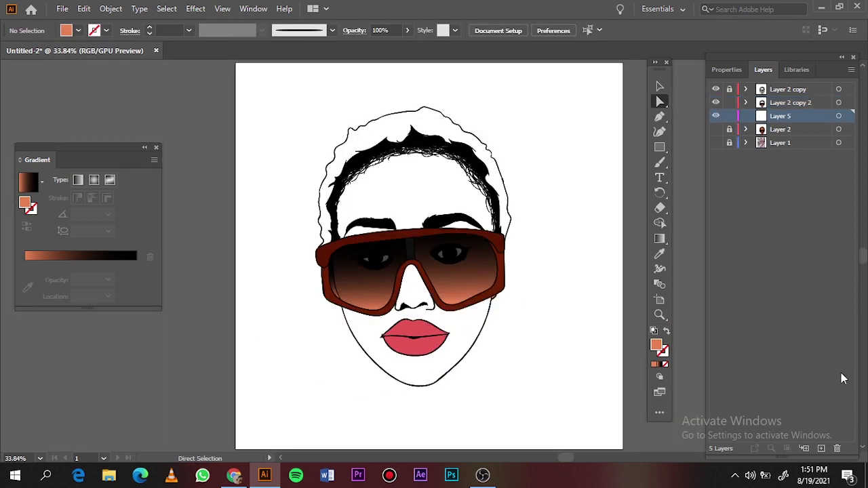
Show the skin layer and reference photo, and pick a darker skin shading colour
left_click_drag(715, 128, 715, 142)
key("i")
scroll(444, 333, "up", 2)
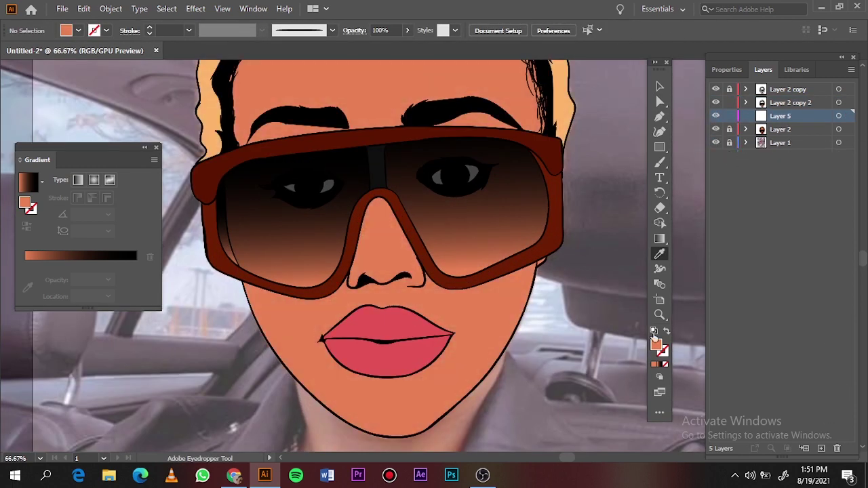
double_click(655, 345)
key("Return")
Pencil a shading shape around the nostrils, hide the photo, and adjust its colours
key("n")
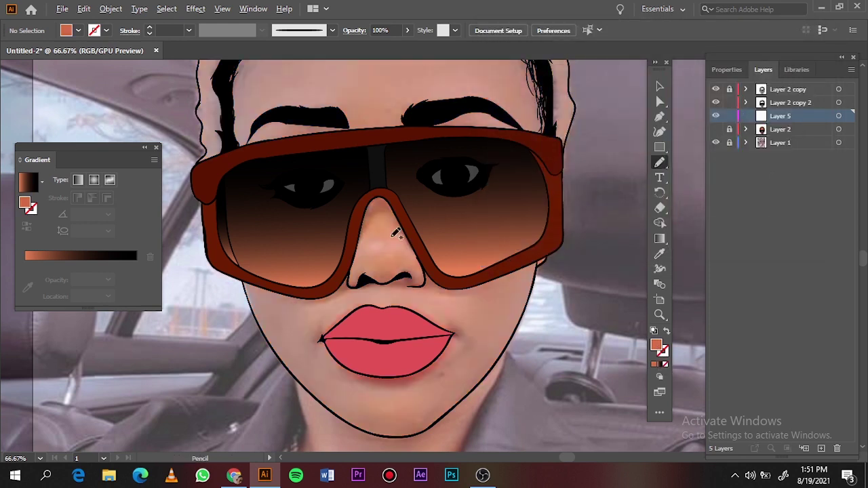
scroll(298, 280, "up", 3)
left_click_drag(295, 284, 316, 274)
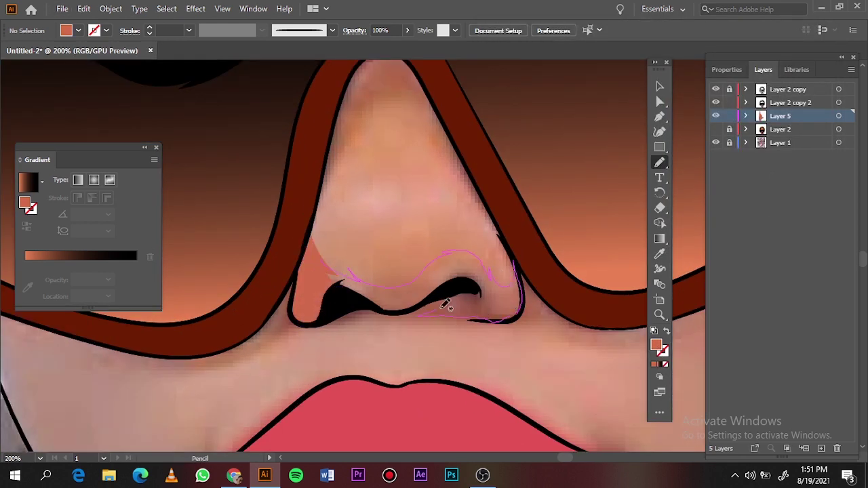
left_click_drag(446, 306, 434, 313)
left_click(715, 142)
left_click(659, 86)
left_click(83, 8)
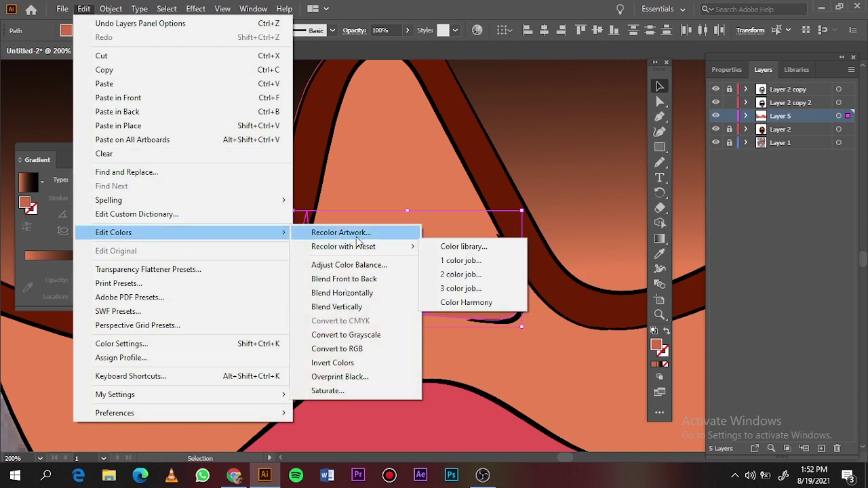
left_click(356, 236)
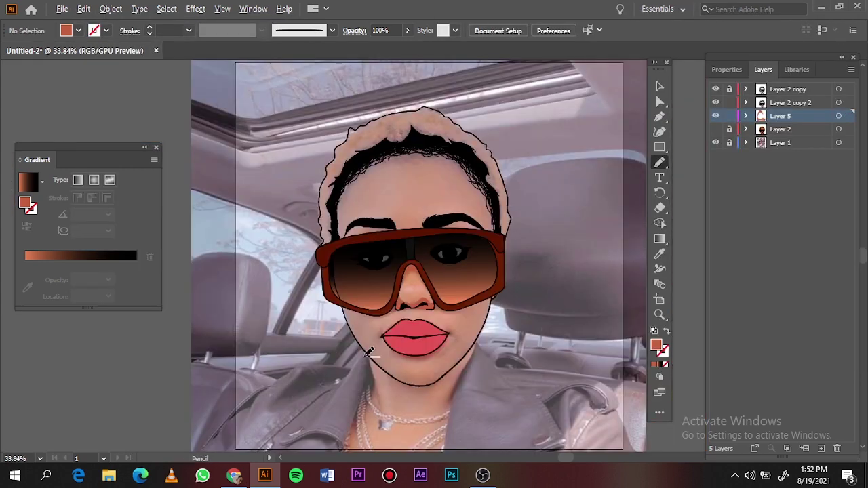
Draw shading shapes at the left lip corner and along the jawline below the lips
scroll(368, 351, "up", 5)
left_click_drag(413, 216, 367, 283)
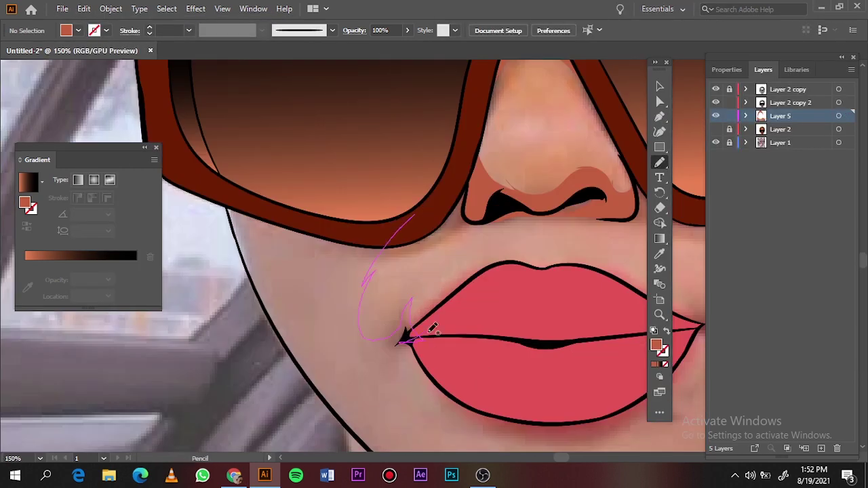
left_click_drag(279, 324, 274, 316)
scroll(275, 315, "down", 3)
left_click_drag(207, 166, 237, 230)
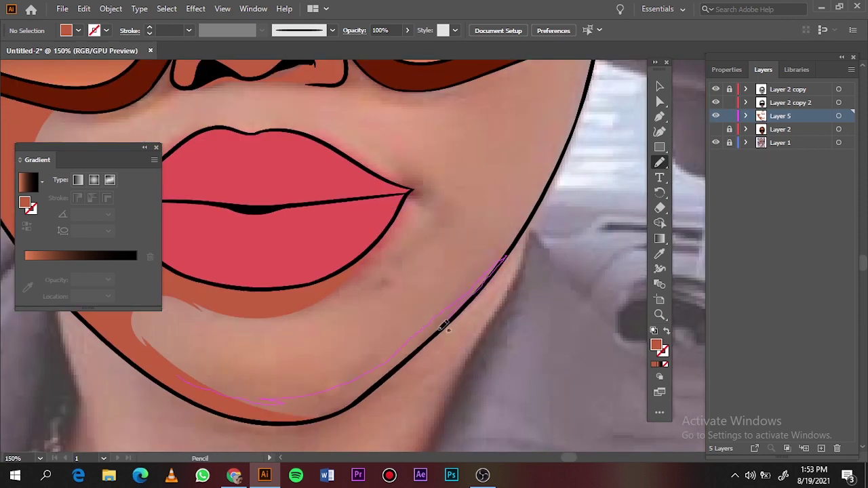
left_click_drag(444, 327, 333, 382)
Shade the right lip corner, the cheek under the glasses, and the right cheek
scroll(386, 307, "up", 3)
left_click_drag(386, 307, 425, 298)
scroll(391, 248, "up", 3)
scroll(390, 230, "right", 3)
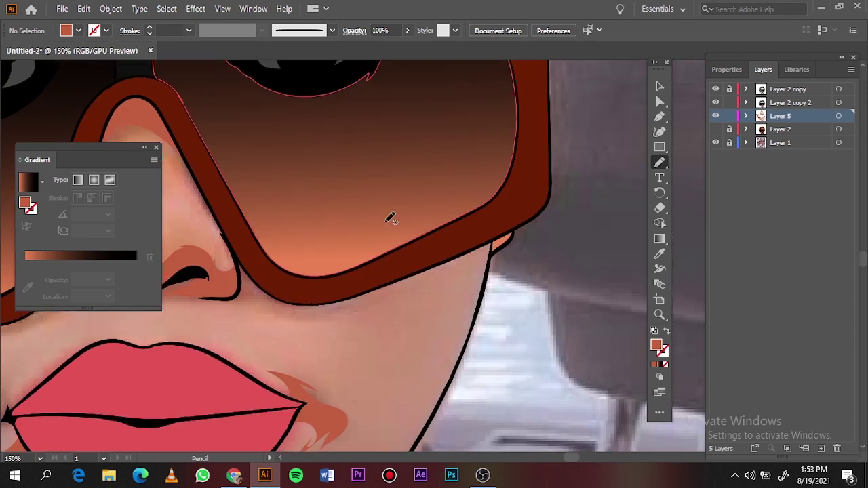
scroll(263, 269, "left", 5)
left_click_drag(261, 315, 238, 315)
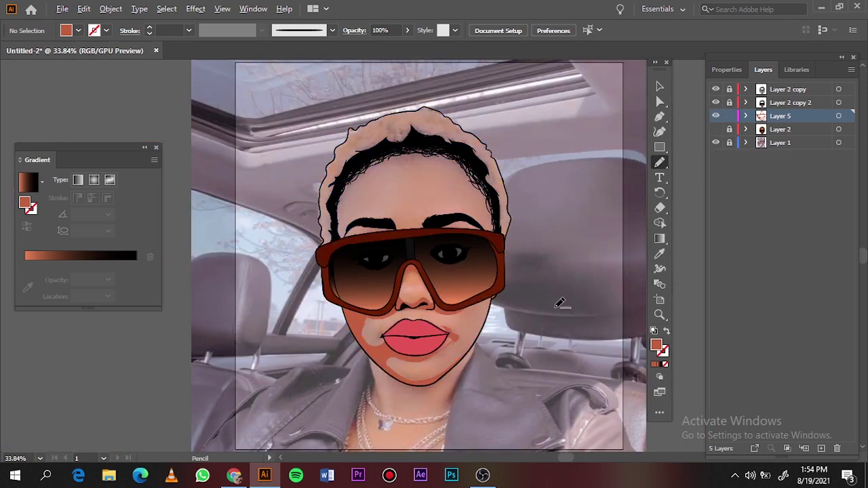
left_click_drag(562, 300, 498, 160)
On new Layer 6, draw a #AF473C right-cheek shadow and darken it with Recolor Artwork
left_click(820, 448)
double_click(655, 345)
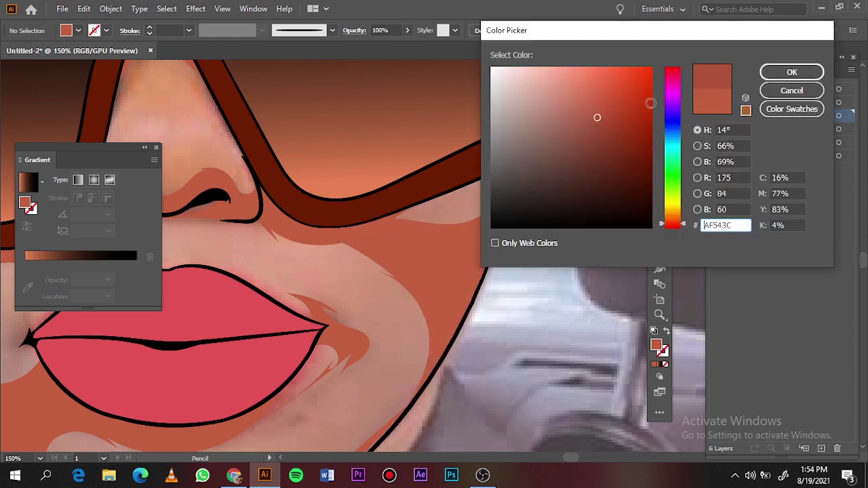
left_click(788, 72)
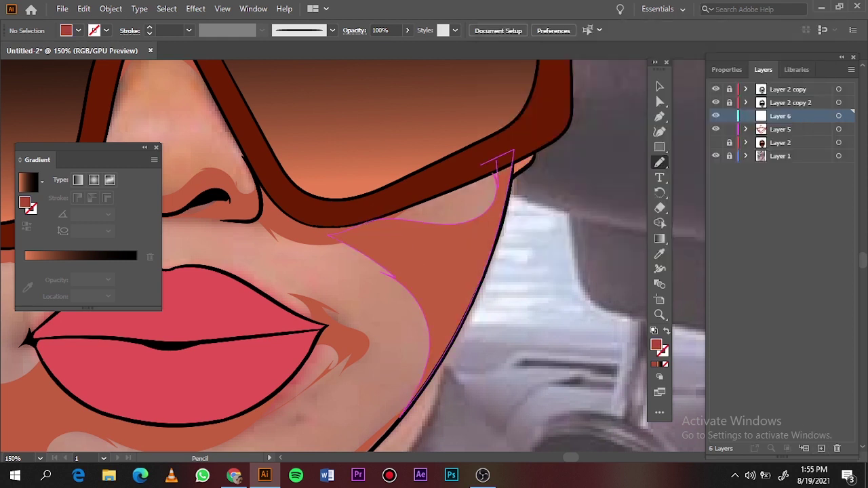
left_click_drag(495, 173, 497, 171)
left_click(407, 258, "ctrl")
left_click(84, 8)
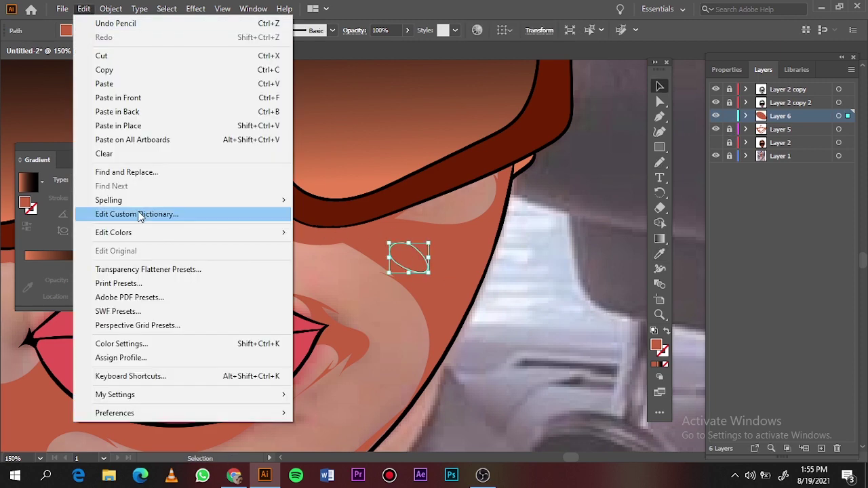
left_click(319, 231)
mouse_move(543, 333)
left_mouse_down()
mouse_move(531, 331)
mouse_move(537, 311)
left_mouse_up()
key("Return")
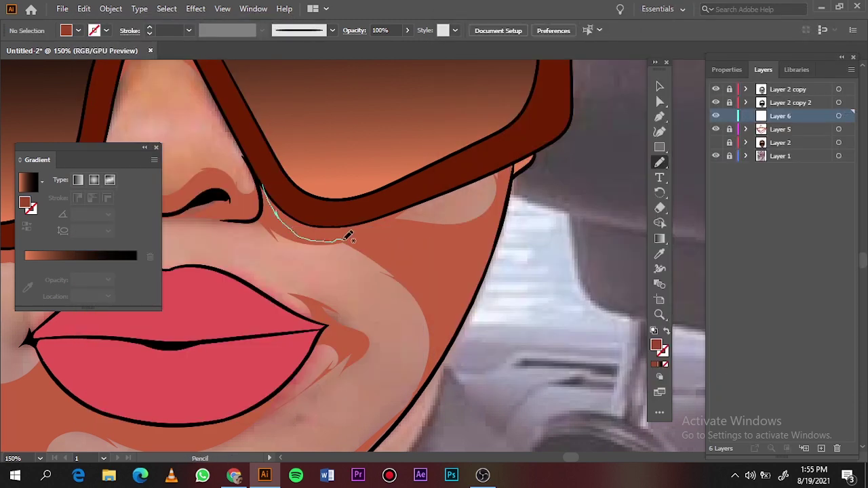
Draw deeper shading under the glasses frame
left_click_drag(348, 235, 400, 200)
key("ctrl+0")
key("ctrl+equal")
key("ctrl+equal")
key("ctrl+equal")
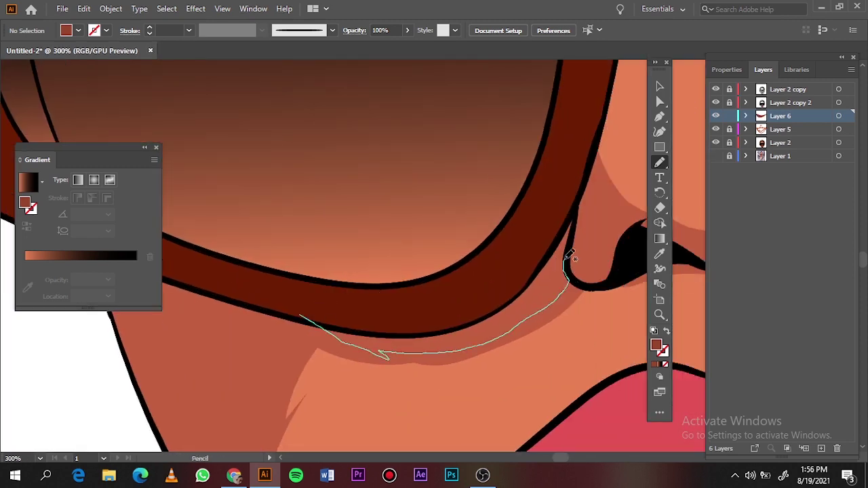
left_click_drag(569, 256, 569, 257)
key("ctrl+0")
Draw shading strokes beside the nostril, along the nose side and the nose bridge
key("ctrl+equal")
key("ctrl+equal")
key("ctrl+equal")
left_click_drag(505, 286, 505, 319)
left_click_drag(428, 368, 430, 370)
key("ctrl+minus")
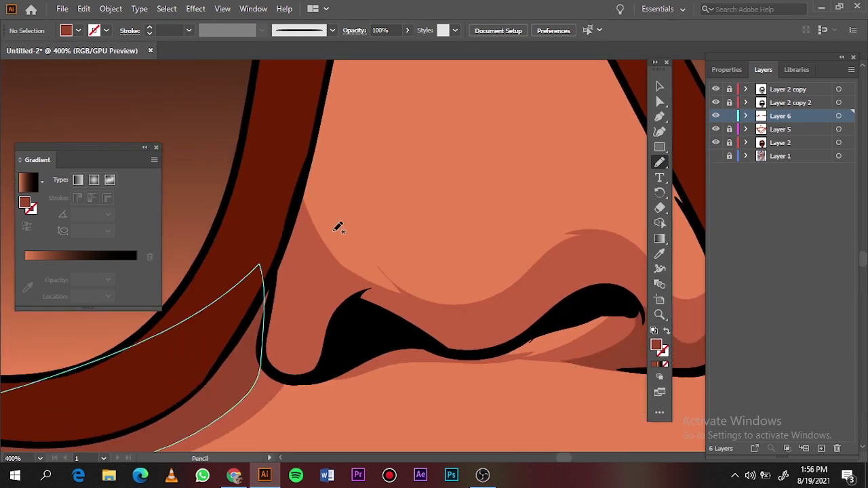
left_click_drag(252, 261, 354, 303)
left_click_drag(407, 303, 500, 348)
key("ctrl+0")
key("ctrl+equal")
key("ctrl+equal")
key("ctrl+equal")
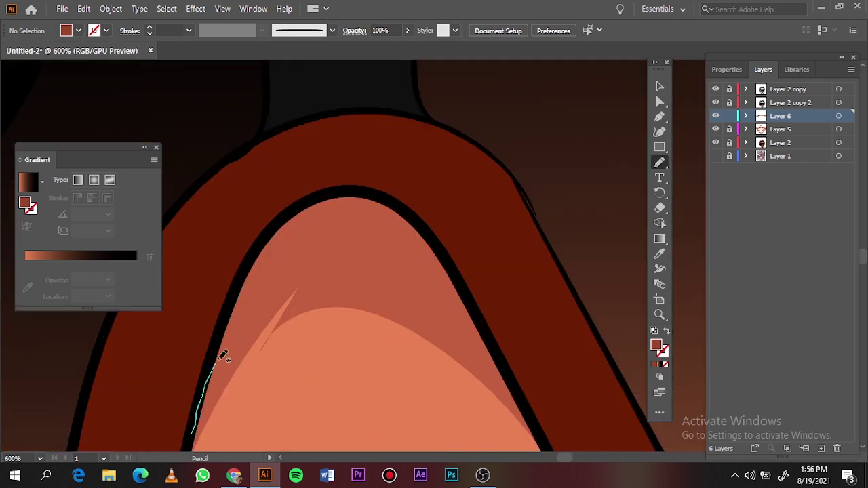
left_click_drag(323, 231, 478, 269)
key("ctrl+0")
Recolour the nose shading to the darker brown #933F2E and deselect
double_click(655, 346)
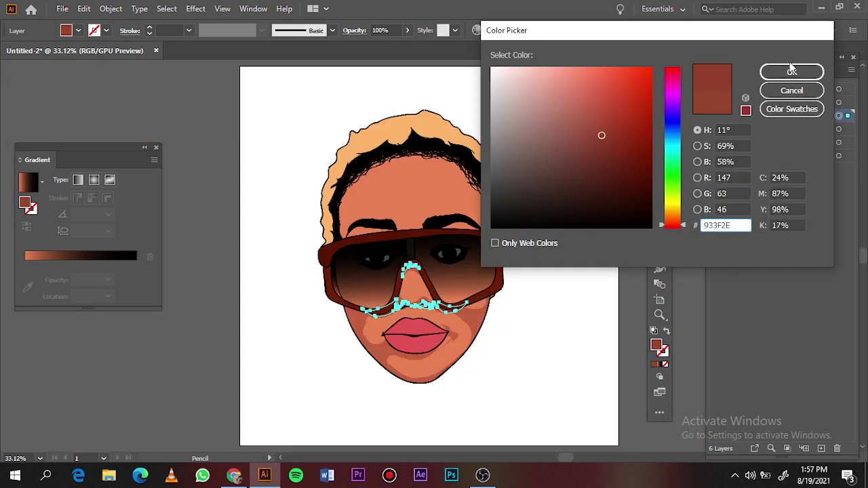
left_click(789, 70)
key("ctrl+shift+a")
key("ctrl+equal")
key("ctrl+equal")
key("ctrl+equal")
key("ctrl+0")
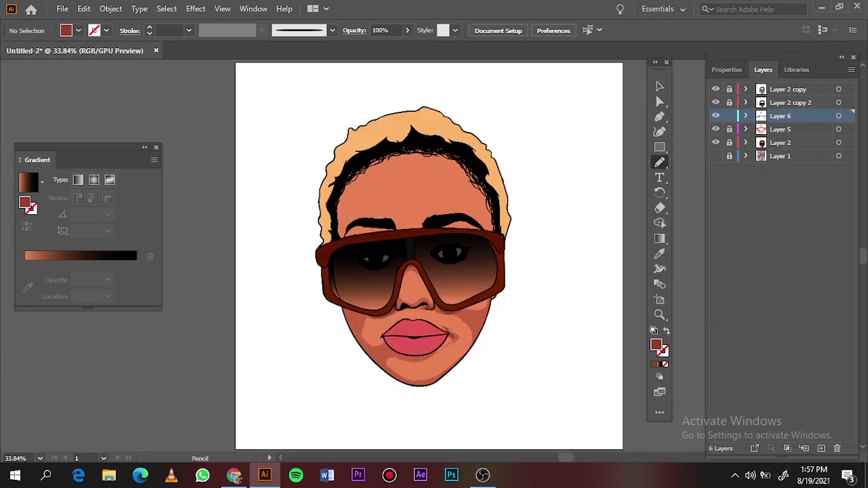
key("ctrl+equal")
key("ctrl+equal")
key("ctrl+equal")
key("ctrl+0")
Lock Layer 6, unlock and target Layer 5, and show the reference photo
left_click(656, 92)
left_click(729, 115)
left_click(728, 129)
left_click(823, 131)
left_click(716, 156)
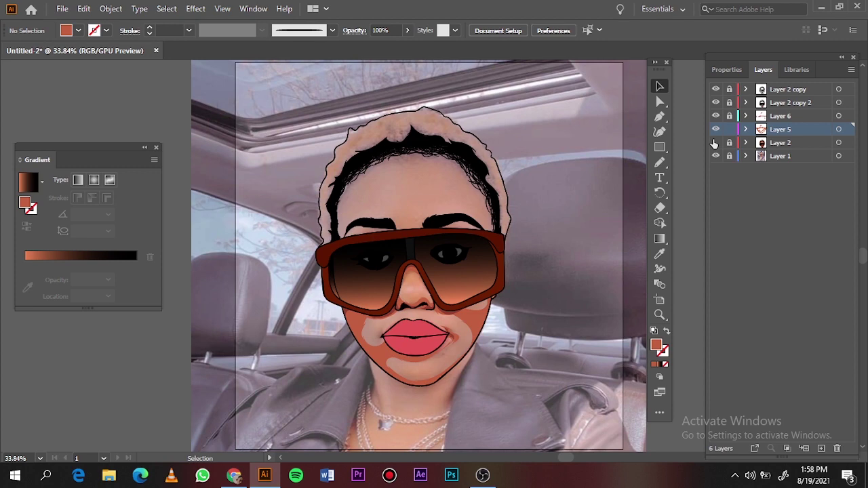
Pencil darker forehead shading down both sides of the hairline on Layer 5, then hide the photo
scroll(380, 214, "up", 3)
key("n")
mouse_move(266, 324)
left_mouse_down()
mouse_move(362, 318)
mouse_move(313, 312)
left_mouse_up()
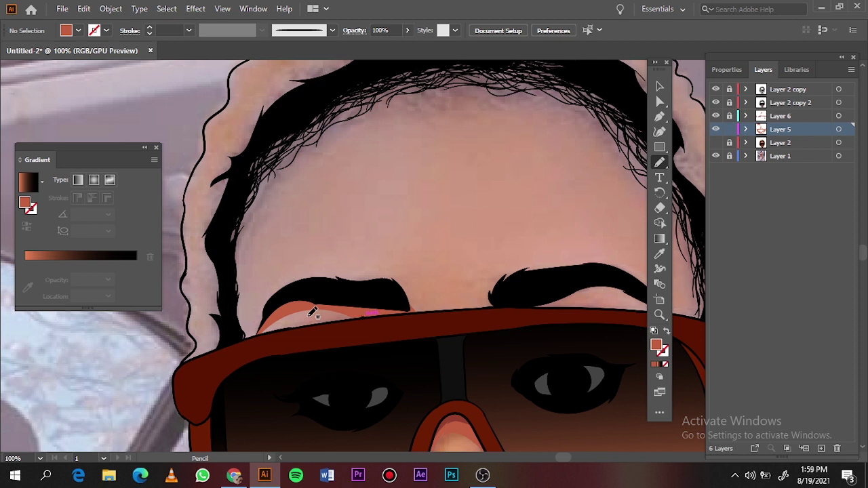
mouse_move(325, 237)
left_mouse_down()
mouse_move(244, 344)
mouse_move(269, 322)
left_mouse_up()
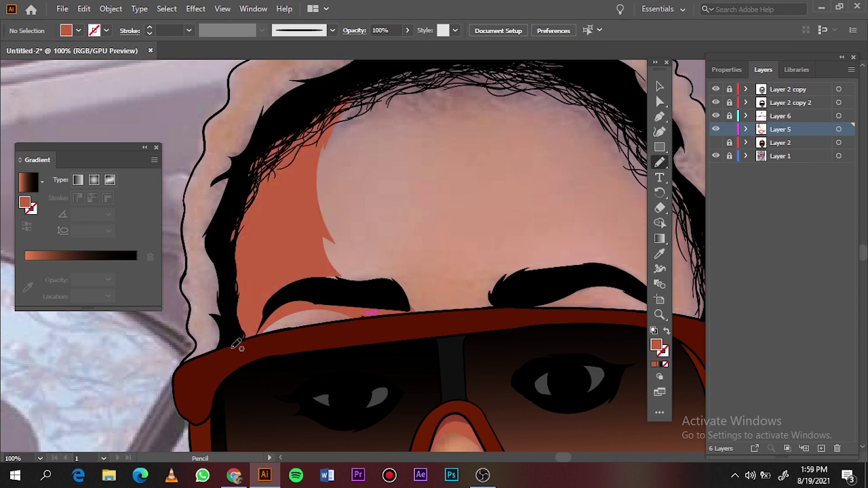
left_click_drag(236, 345, 296, 307)
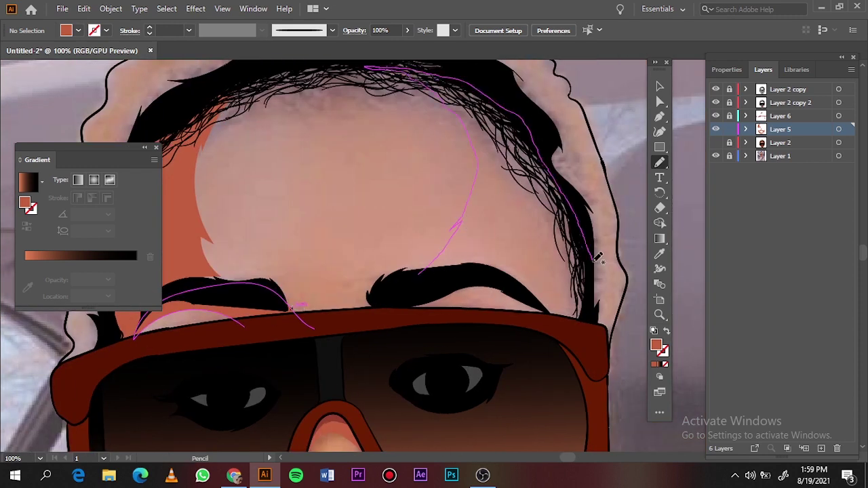
left_click_drag(597, 258, 558, 315)
key("ctrl+0")
left_click(716, 156)
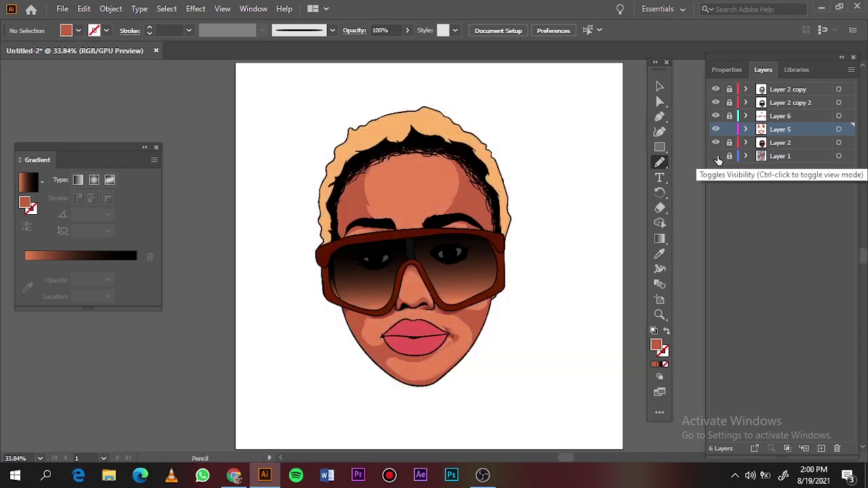
On a new layer with a new fill colour, draw light shapes under the left eyebrow
left_click(716, 143)
left_click(820, 448)
double_click(655, 345)
left_click(791, 69)
scroll(469, 233, "up", 5)
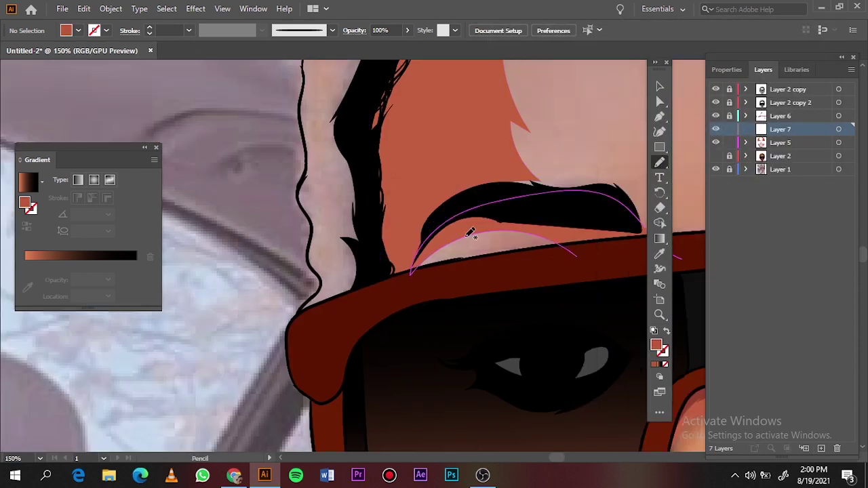
left_click_drag(470, 233, 551, 320)
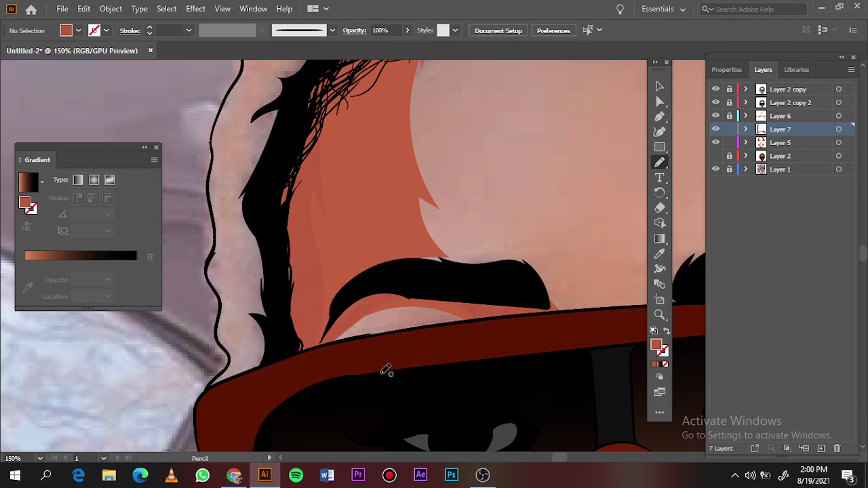
left_click_drag(385, 369, 276, 444)
left_click_drag(244, 391, 226, 421)
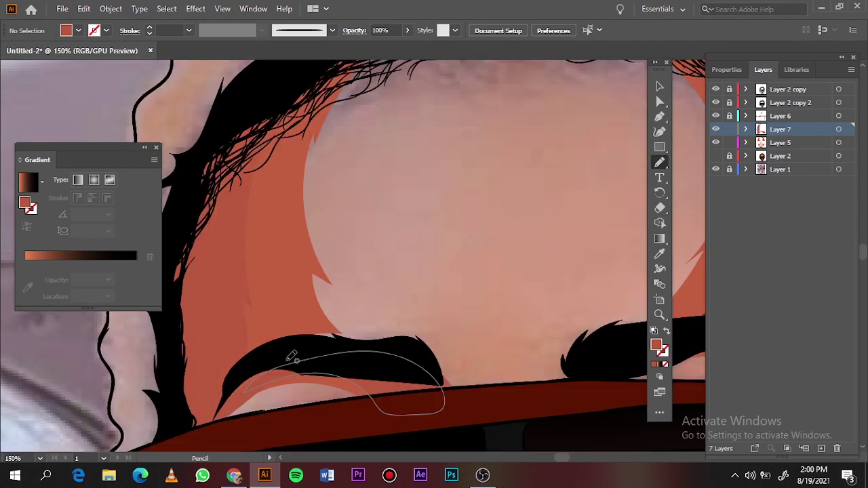
Trace darker shading shapes along the left and right cheeks
key("ctrl+0")
scroll(502, 216, "up", 4)
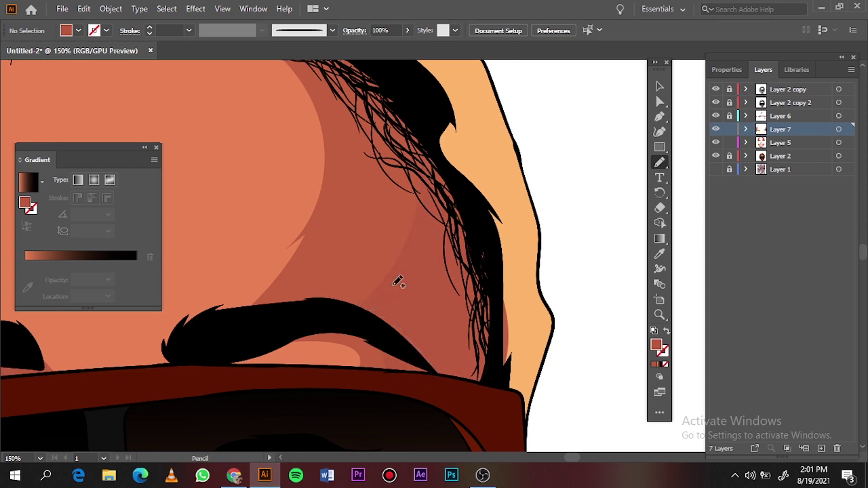
key("ctrl+0")
scroll(317, 145, "up", 4)
mouse_move(317, 145)
left_mouse_down()
mouse_move(312, 239)
mouse_move(252, 160)
left_mouse_up()
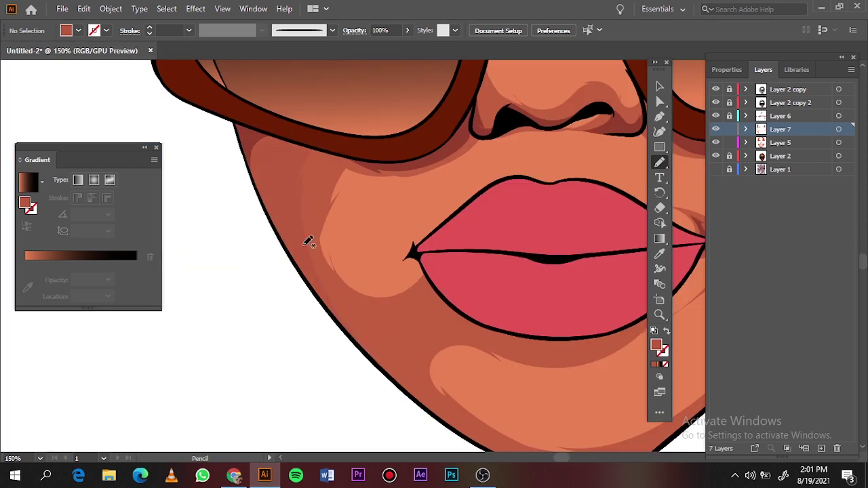
key("ctrl+0")
scroll(371, 236, "up", 3)
left_click_drag(371, 236, 422, 248)
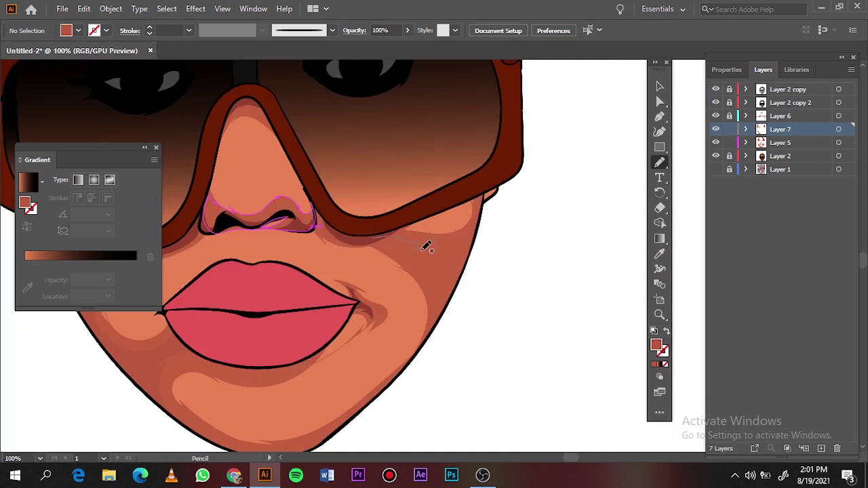
key("ctrl+0")
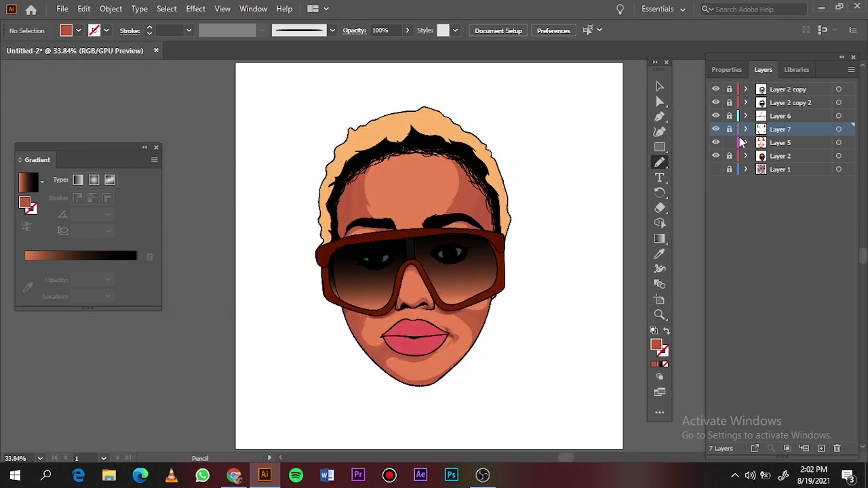
key("ctrl+l")
Pick a lighter skin-tone fill colour for the forehead highlight
key("i")
double_click(655, 345)
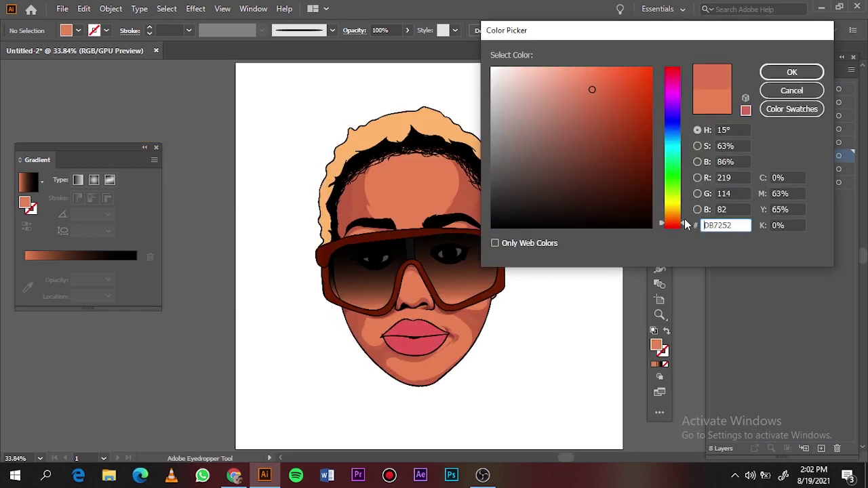
left_click(791, 72)
scroll(374, 174, "up", 4, "alt")
Draw the forehead highlight with the Pencil tool, undoing the stray thin strokes
key("n")
mouse_move(627, 308)
left_mouse_down()
mouse_move(577, 364)
mouse_move(377, 324)
mouse_move(525, 382)
mouse_move(389, 450)
left_mouse_up()
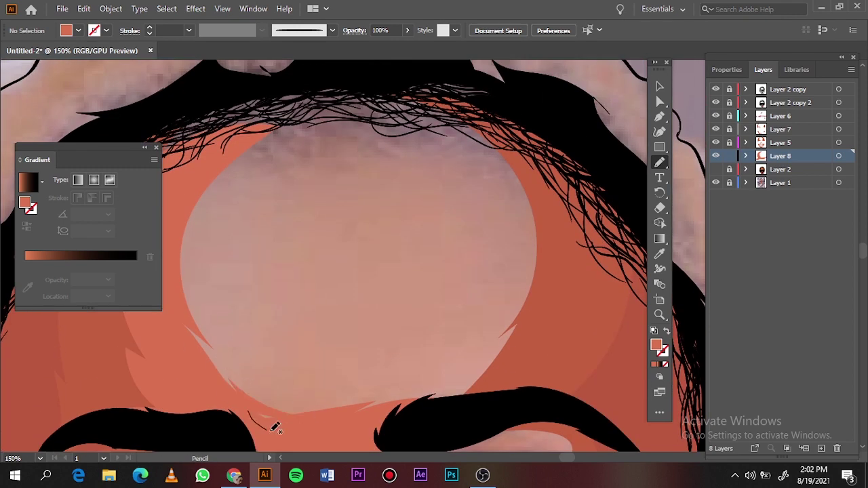
key("ctrl+0")
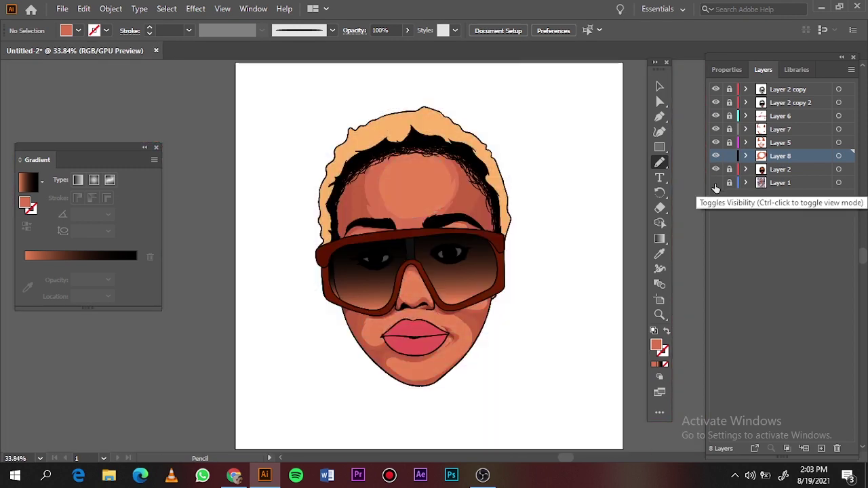
scroll(417, 300, "up", 3, "alt")
key("ctrl+z")
key("ctrl+0")
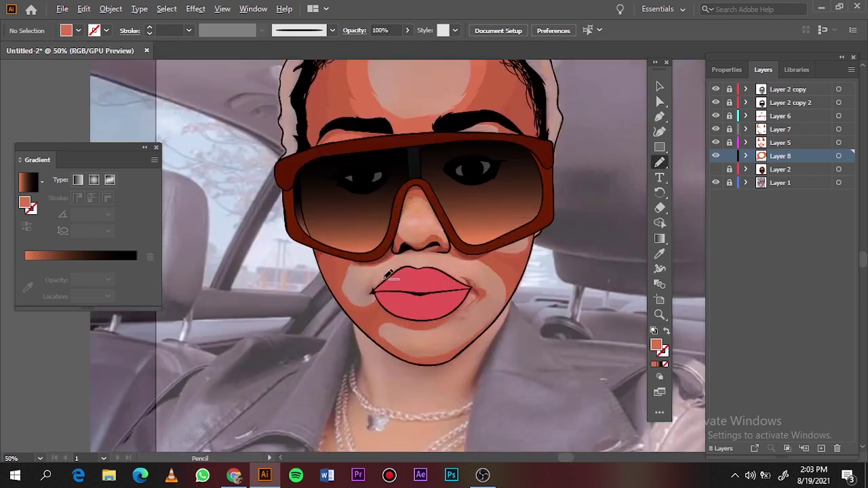
scroll(406, 291, "up", 3, "alt")
scroll(325, 192, "right", 3)
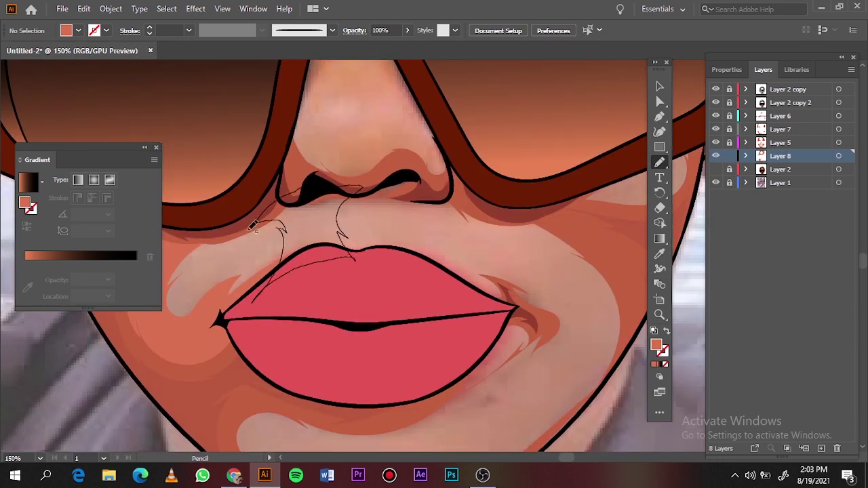
scroll(271, 203, "down", 5)
mouse_move(228, 242)
left_mouse_down()
mouse_move(291, 343)
mouse_move(462, 324)
left_mouse_up()
key("ctrl+z")
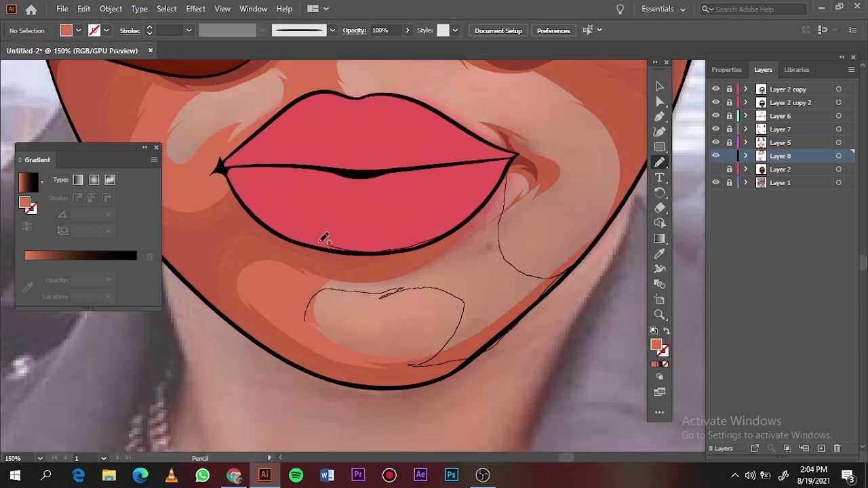
key("ctrl+z")
Hide the background selfie photo and show Layer 2 again
key("ctrl+0")
scroll(246, 307, "up", 4, "alt")
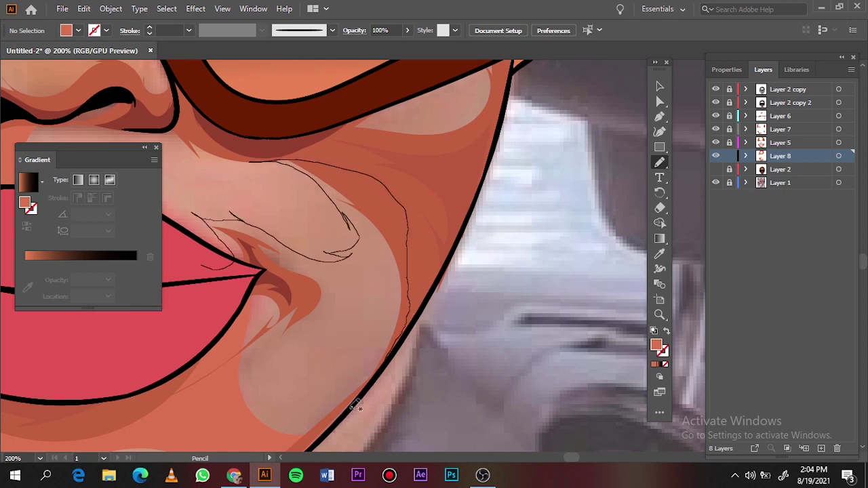
key("ctrl+0")
scroll(393, 314, "up", 5, "alt")
key("ctrl+0")
left_click(716, 168)
left_click(716, 182)
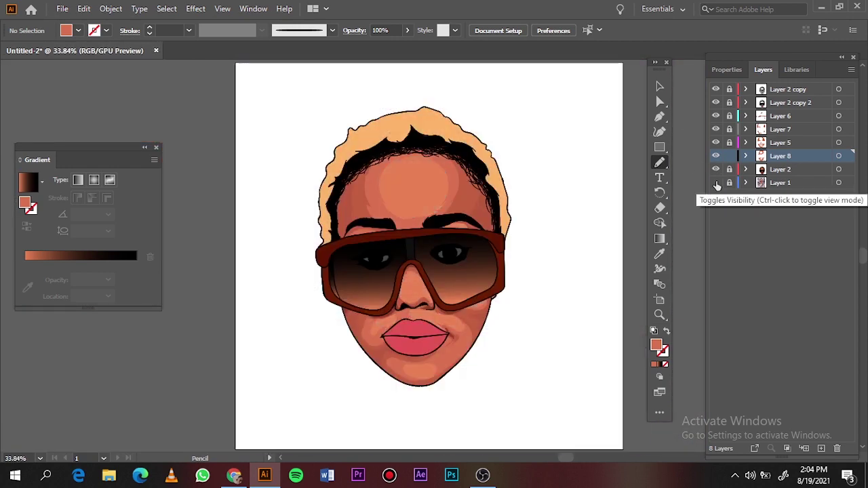
Darken the cheek shading on Layer 5 with Recolor Artwork
left_click(839, 143)
scroll(511, 302, "up", 5, "alt")
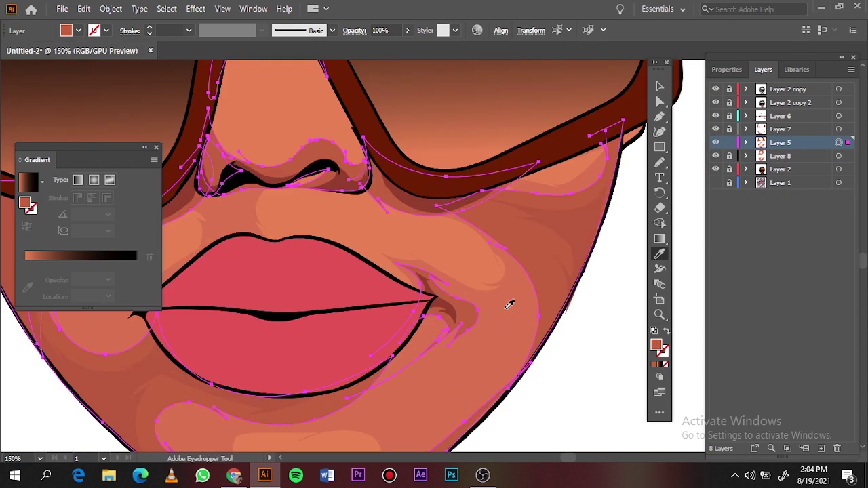
double_click(655, 344)
left_click(787, 90)
key("ctrl+0")
scroll(616, 258, "up", 4, "alt")
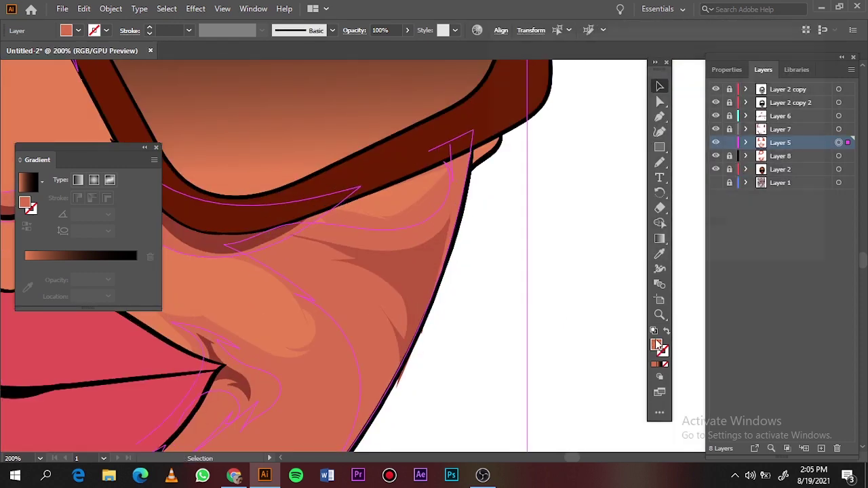
left_click(84, 8)
left_click(318, 230)
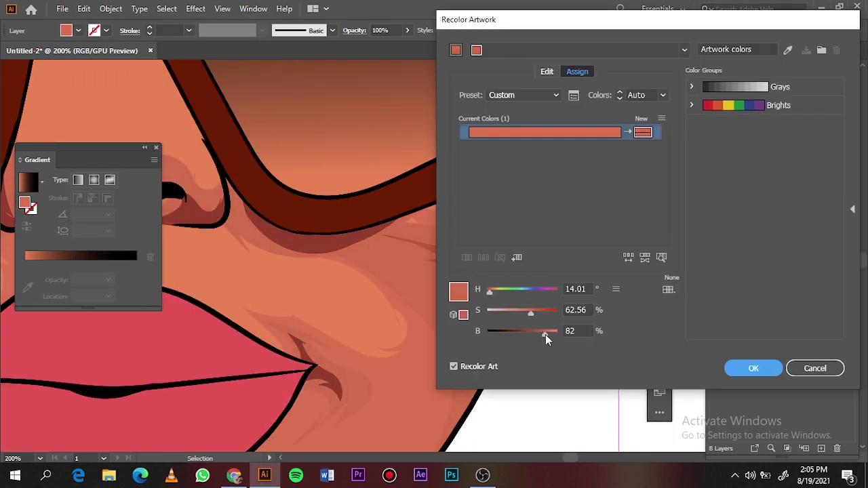
key("Return")
key("ctrl+0")
scroll(388, 369, "up", 5, "alt")
Slightly lower the brightness of the skin artwork on Layer 7 with Recolor Artwork
left_click(389, 370)
left_click(84, 8)
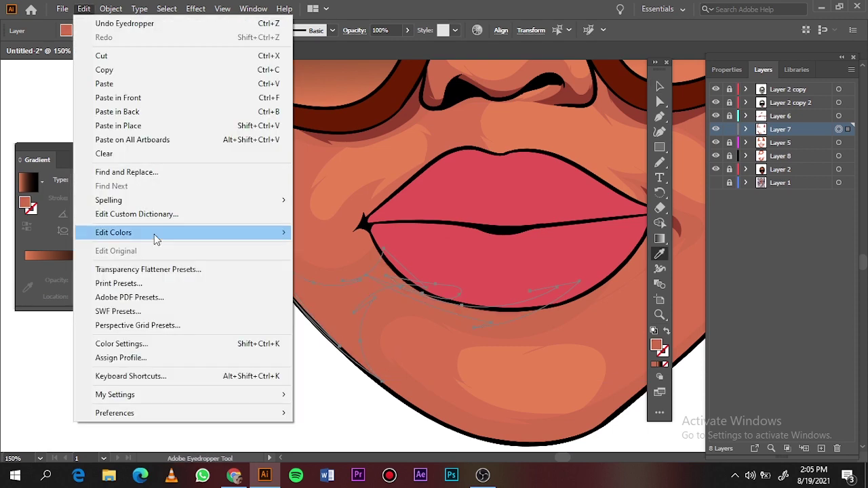
left_click(399, 236)
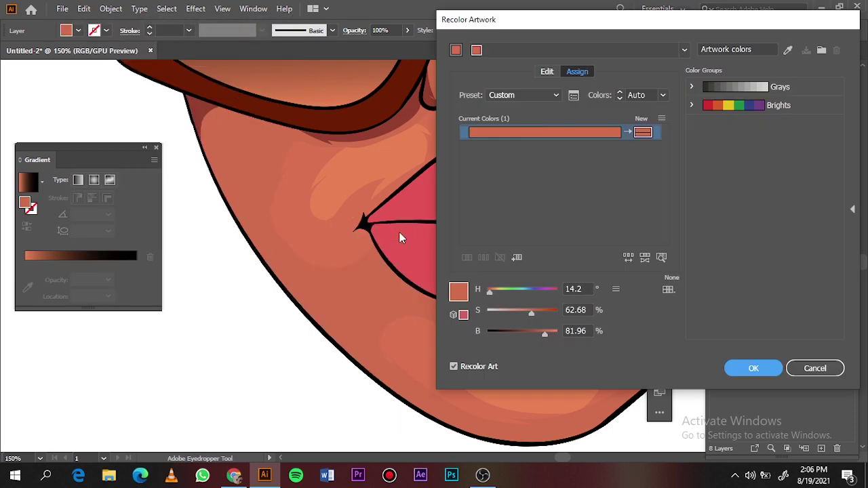
left_click_drag(544, 336, 539, 336)
left_click(754, 371)
key("ctrl+0")
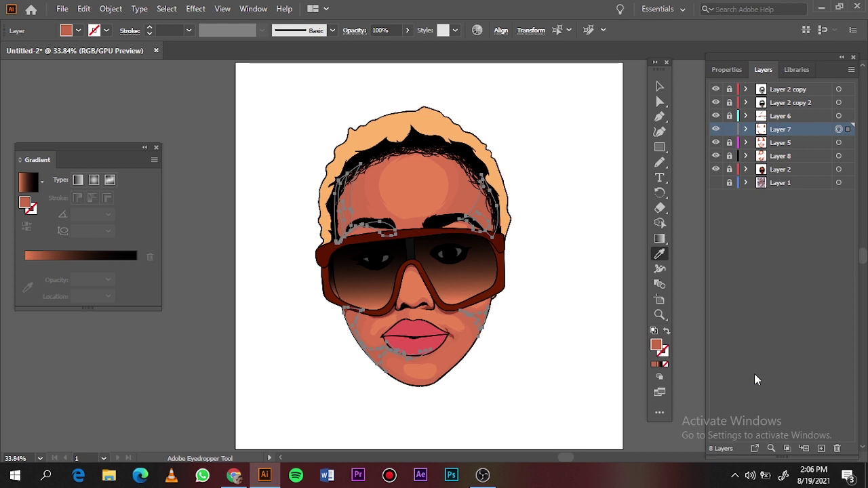
Deselect everything and make Layer 8 the active layer
key("v")
key("ctrl+shift+a")
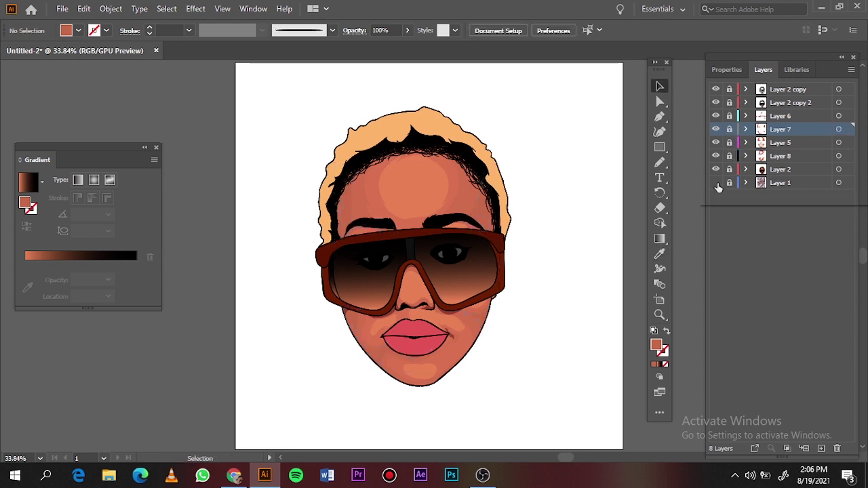
left_click(834, 156)
scroll(416, 291, "up", 4, "alt")
scroll(416, 291, "up", 2, "alt")
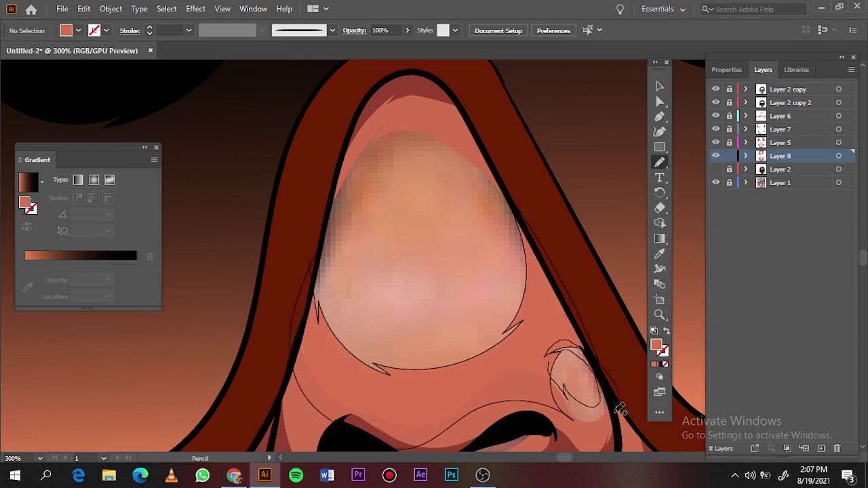
Add a new layer for extra highlights and hide Layer 2 to see the photo
key("ctrl+0")
key("ctrl+l")
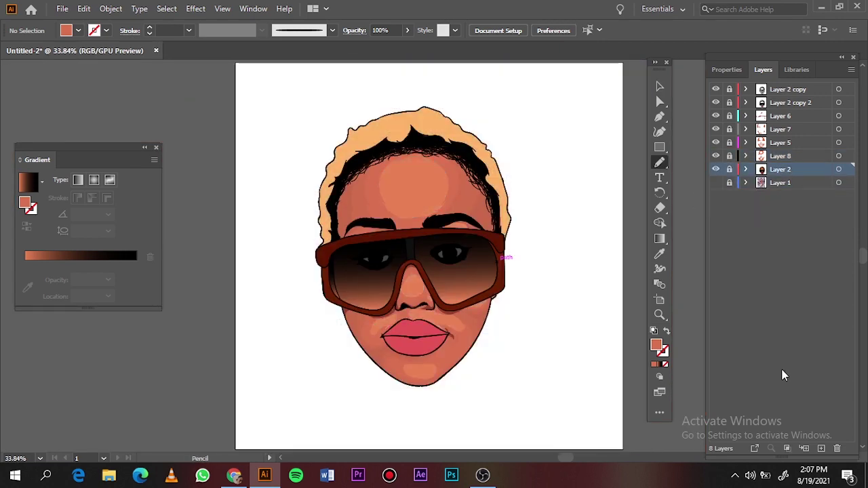
key("ctrl+1")
key("Escape")
key("i")
left_click(715, 182)
key("n")
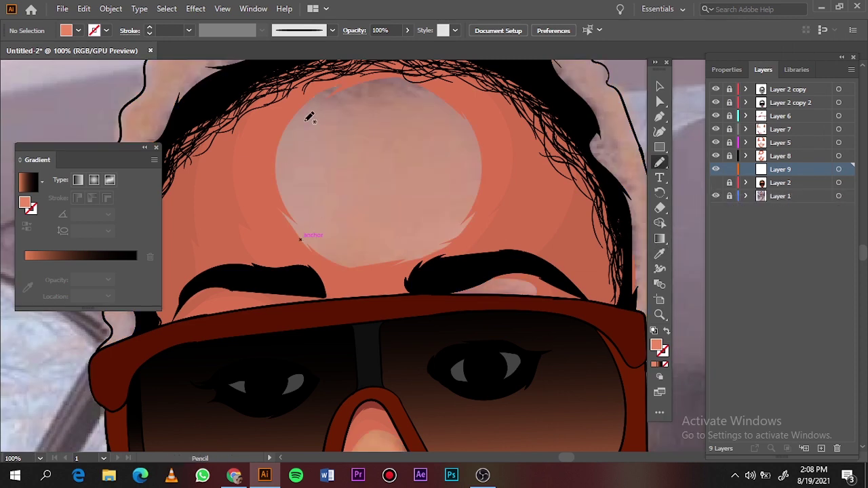
Draw a brighter forehead highlight, then show Layer 2 again
left_click_drag(346, 106, 299, 129)
left_click(715, 183)
key("ctrl+0")
scroll(356, 264, "up", 5)
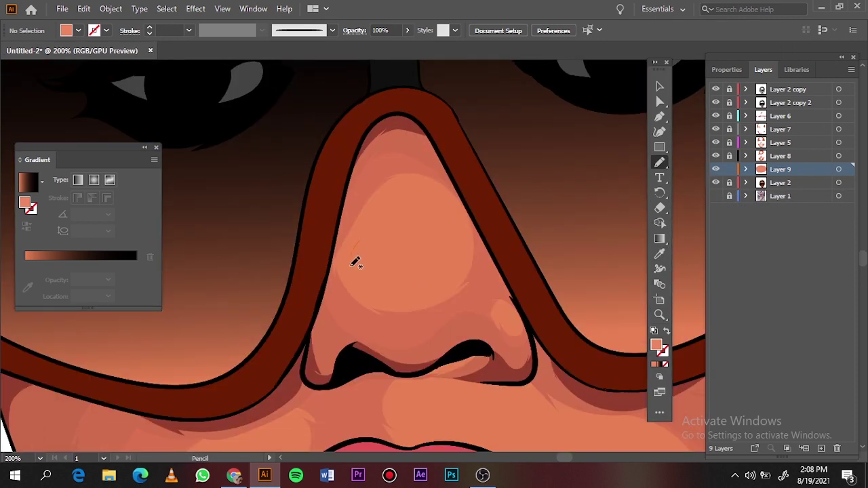
scroll(480, 285, "down", 5)
scroll(374, 244, "down", 5)
key("ctrl+0")
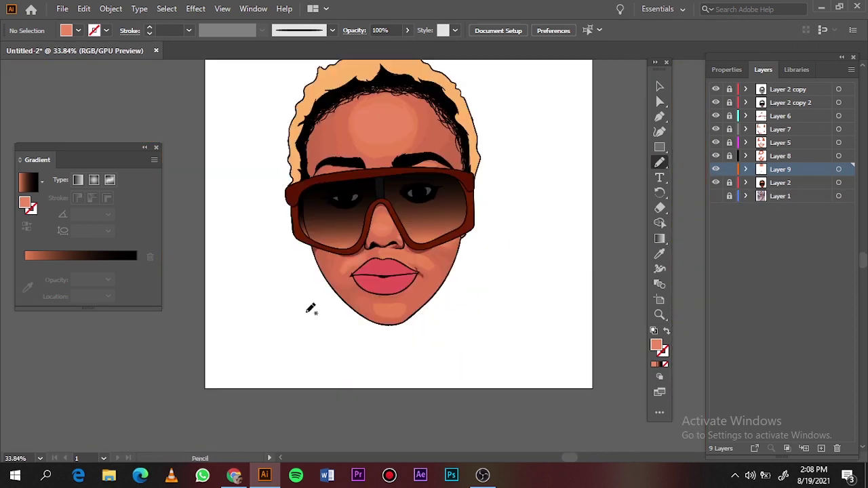
scroll(310, 304, "up", 5)
Draw highlight shapes on the chin, above the upper lip and near the brow
mouse_move(291, 266)
left_mouse_down()
mouse_move(371, 196)
mouse_move(287, 267)
left_mouse_up()
key("ctrl+0")
scroll(482, 344, "up", 5)
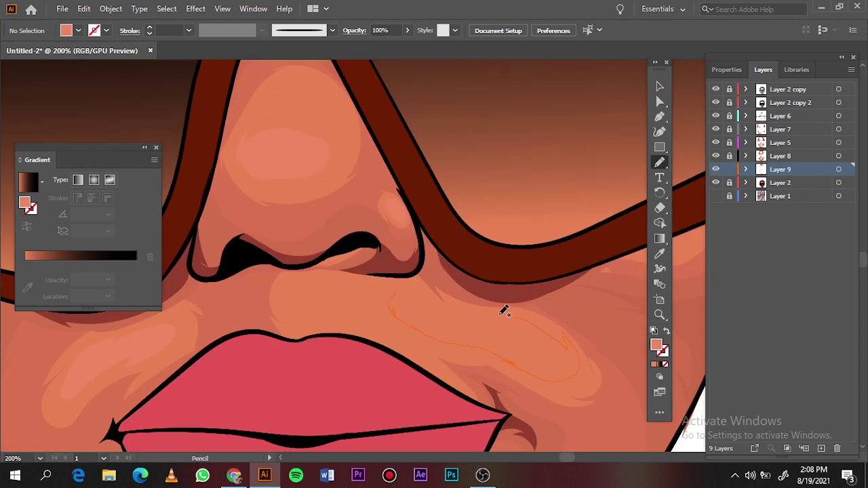
left_click_drag(504, 311, 393, 298)
scroll(434, 305, "down", 3)
scroll(416, 310, "up", 5)
key("ctrl+0")
scroll(291, 264, "up", 5)
left_click_drag(291, 264, 417, 216)
key("ctrl+0")
Set the fill to the lighter highlight colour #F29477
double_click(656, 345)
left_click(792, 72)
left_click(820, 448)
double_click(656, 344)
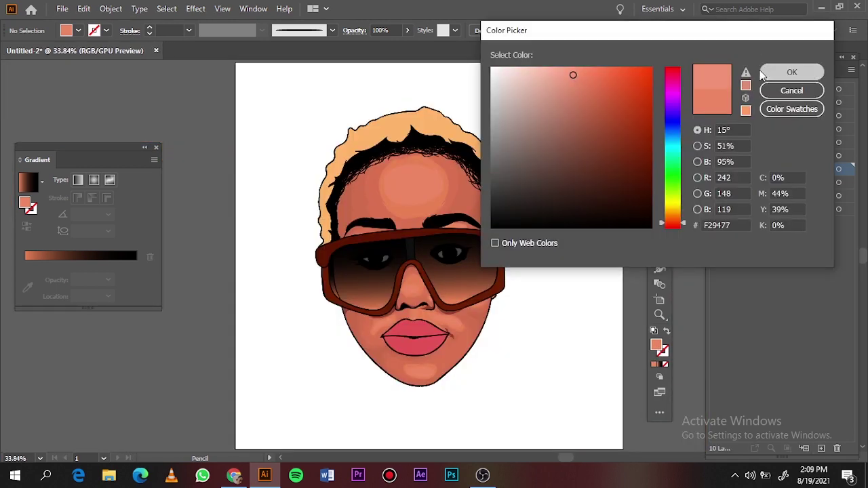
left_click(791, 72)
scroll(383, 285, "up", 5)
Draw a lighter highlight shape above the upper lip
key("ctrl+0")
scroll(358, 364, "up", 5)
key("ctrl+0")
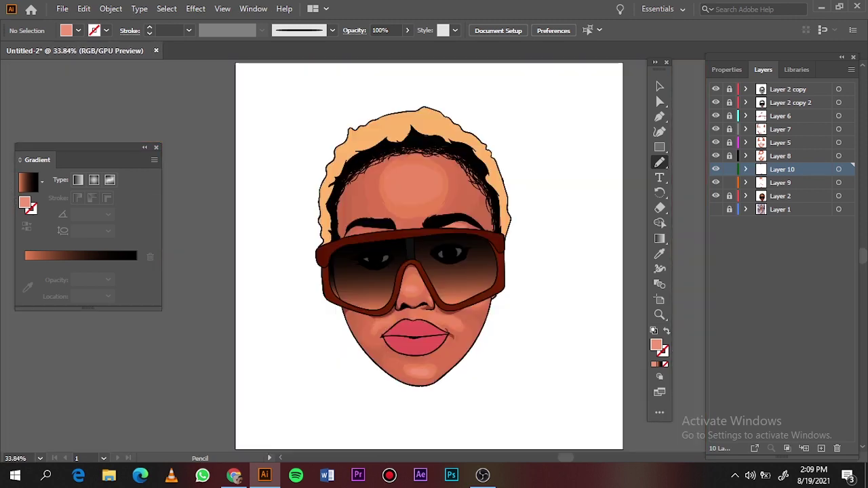
scroll(433, 325, "up", 5)
scroll(440, 292, "up", 2)
left_click_drag(369, 224, 401, 278)
key("ctrl+0")
Make Layer 7 active and set a lighter orange fill
scroll(416, 117, "up", 2)
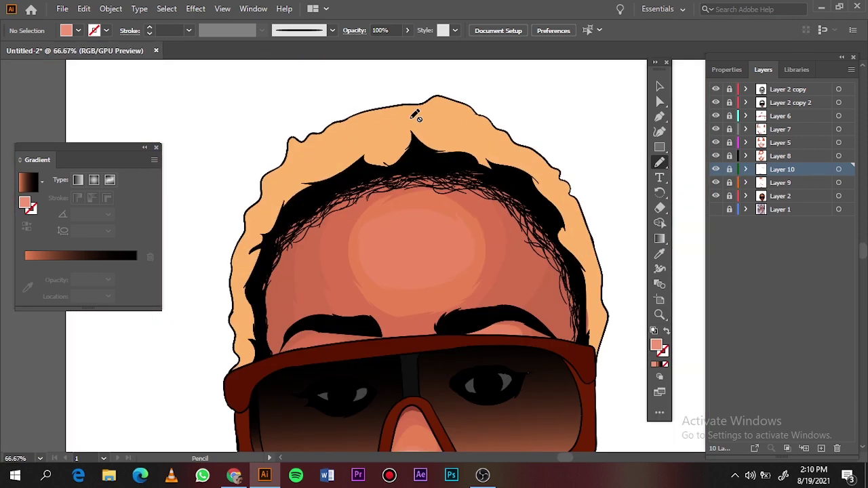
left_click(780, 129)
double_click(656, 344)
left_click(587, 74)
left_click(791, 72)
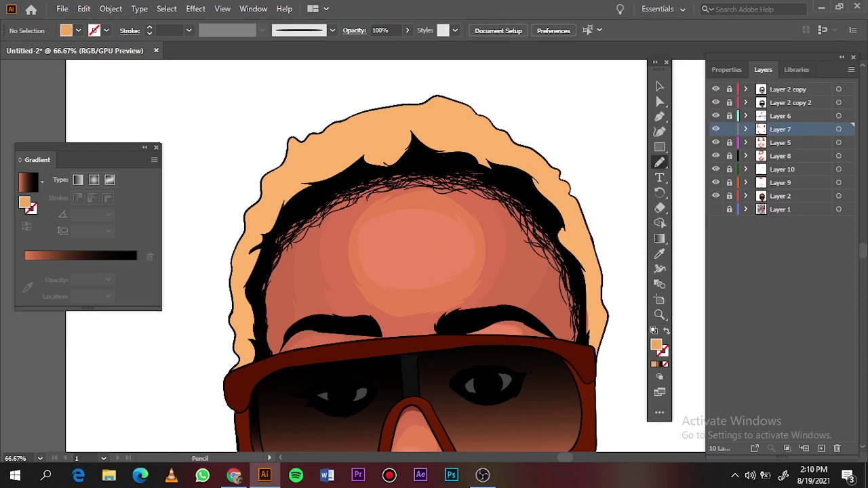
Draw shading shapes on the left hair and darken one with Recolor Artwork
scroll(261, 347, "up", 2)
left_click_drag(222, 274, 216, 266)
left_click(474, 30)
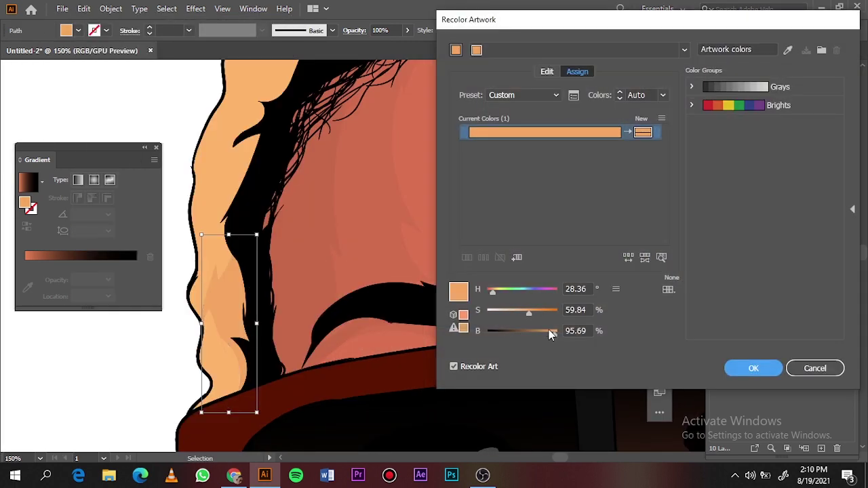
left_click_drag(548, 330, 536, 329)
left_click(749, 368)
left_click_drag(215, 253, 209, 189)
Draw further darker hair shading shapes up the hair and along the right edge
scroll(209, 188, "down", 2)
scroll(194, 352, "up", 2)
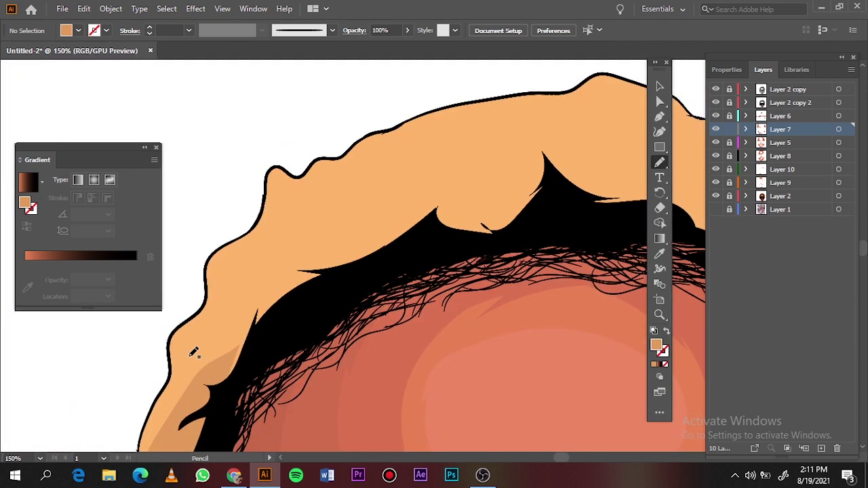
left_click_drag(465, 154, 407, 244)
scroll(407, 244, "down", 2)
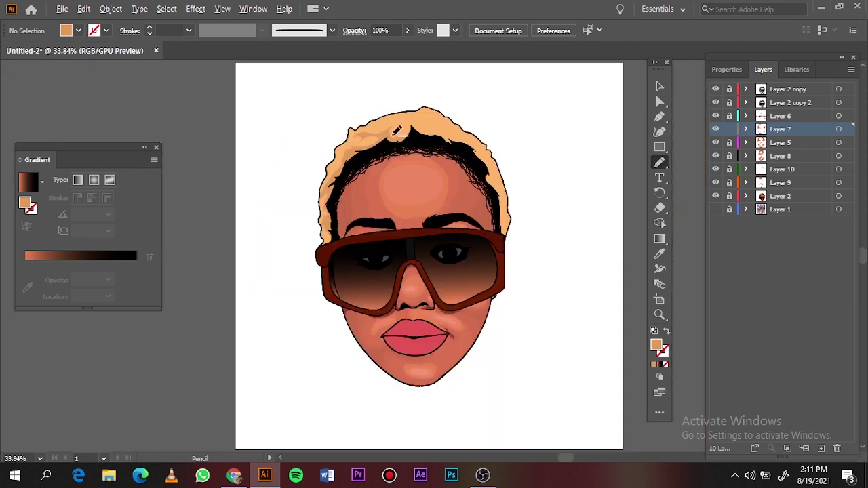
scroll(222, 196, "up", 2)
mouse_move(355, 176)
left_mouse_down()
mouse_move(440, 224)
mouse_move(518, 354)
left_mouse_up()
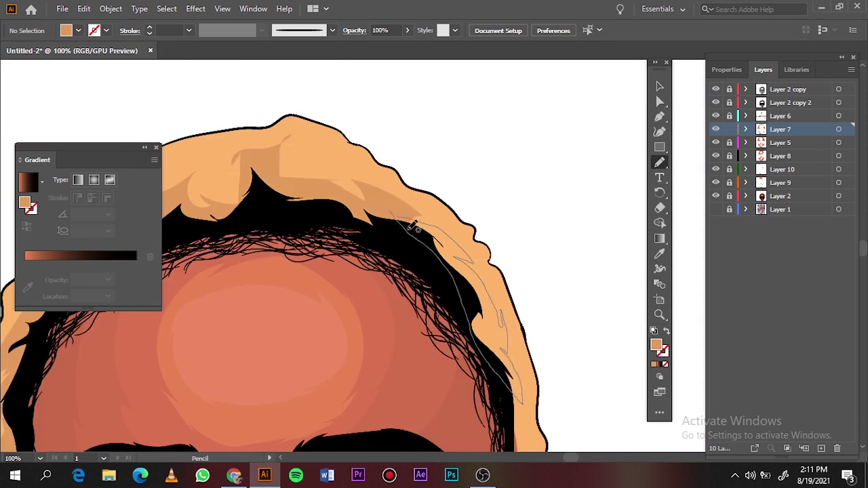
scroll(492, 277, "down", 3)
scroll(492, 276, "up", 1)
scroll(519, 164, "up", 3)
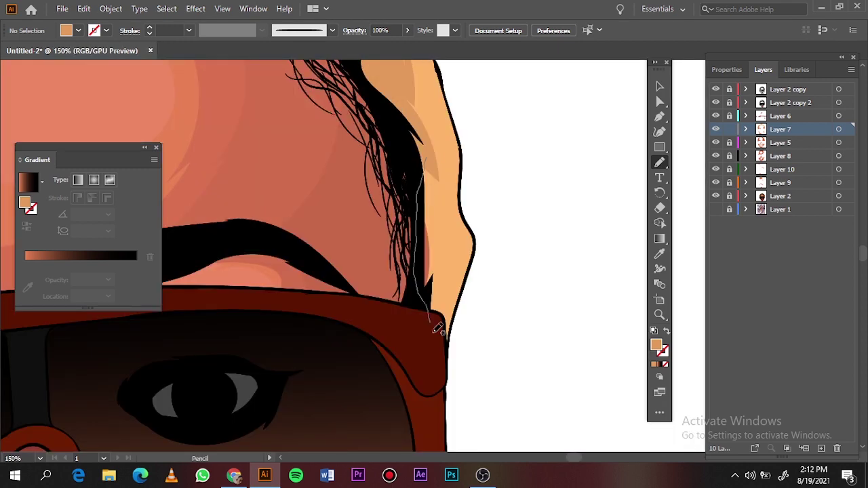
scroll(395, 92, "down", 4)
scroll(446, 116, "up", 3)
Choose a light hair fill and brighten the small hair shape to 92 via Recolor Artwork
double_click(656, 345)
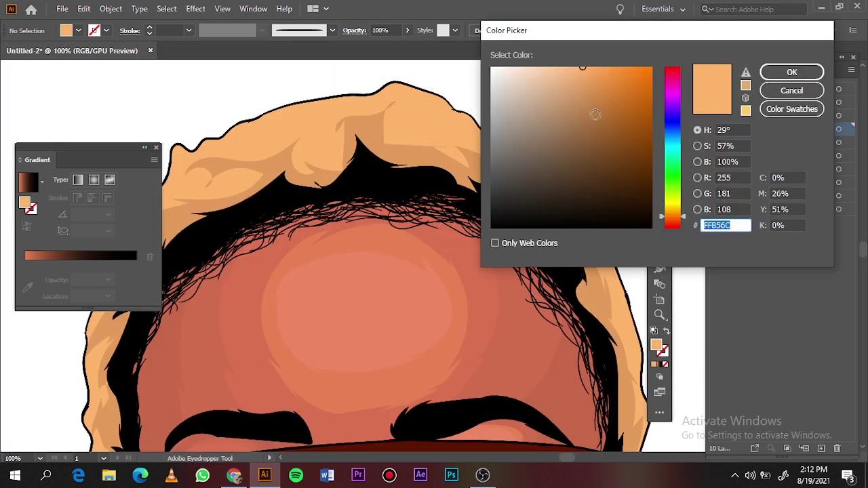
left_click(791, 70)
left_click(780, 142)
key("v")
left_click(307, 119)
left_click(84, 8)
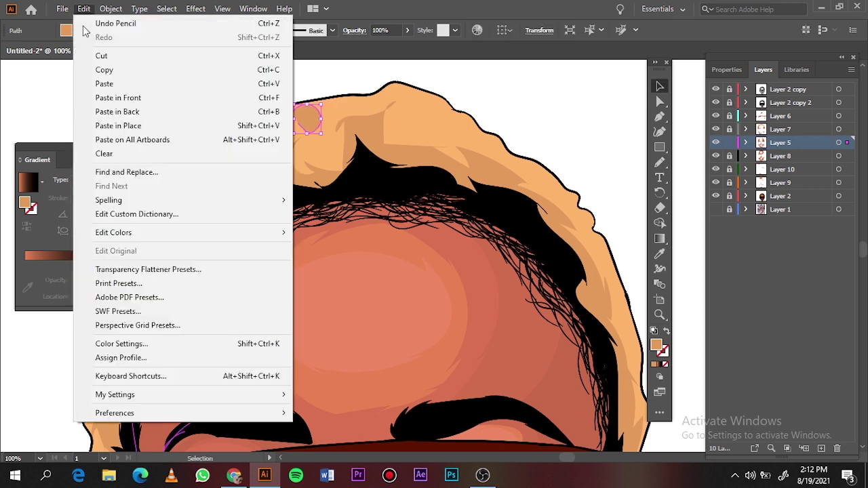
left_click_drag(554, 332, 551, 330)
key("Return")
key("ctrl+shift+a")
Draw highlight shapes on the hair and along its left edge
scroll(265, 301, "up", 2)
key("n")
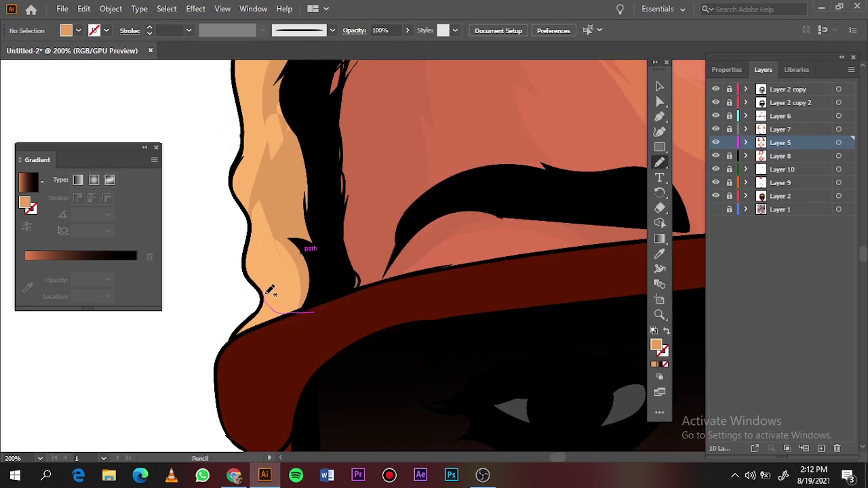
left_click_drag(258, 316, 256, 310)
key("ctrl+0")
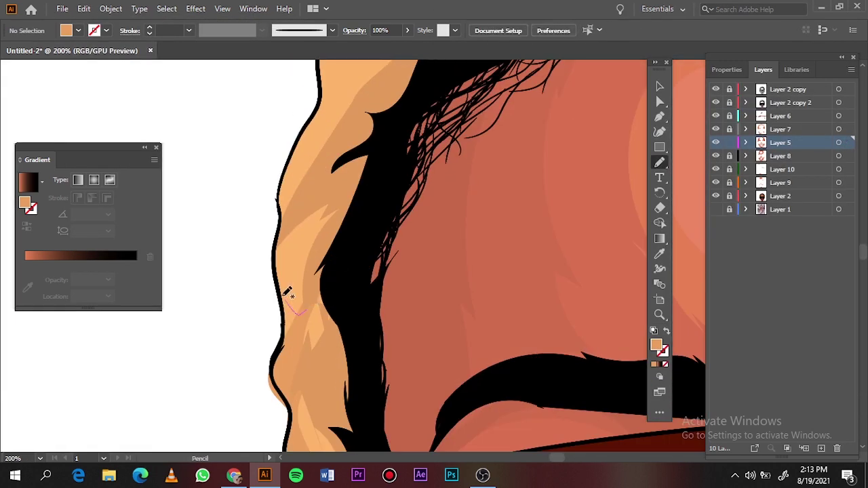
scroll(316, 372, "up", 3)
scroll(315, 372, "up", 5)
mouse_move(285, 405)
left_mouse_down()
mouse_move(303, 357)
mouse_move(285, 405)
left_mouse_up()
left_click_drag(318, 272, 374, 234)
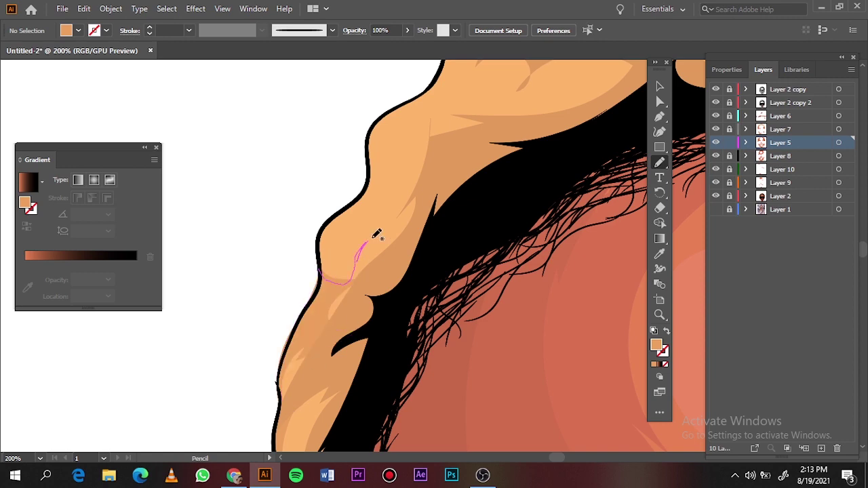
left_click_drag(361, 205, 366, 203)
key("ctrl+0")
scroll(326, 300, "up", 5)
Add more highlight shapes and strokes across the curls and top of the hair
left_click_drag(308, 315, 325, 299)
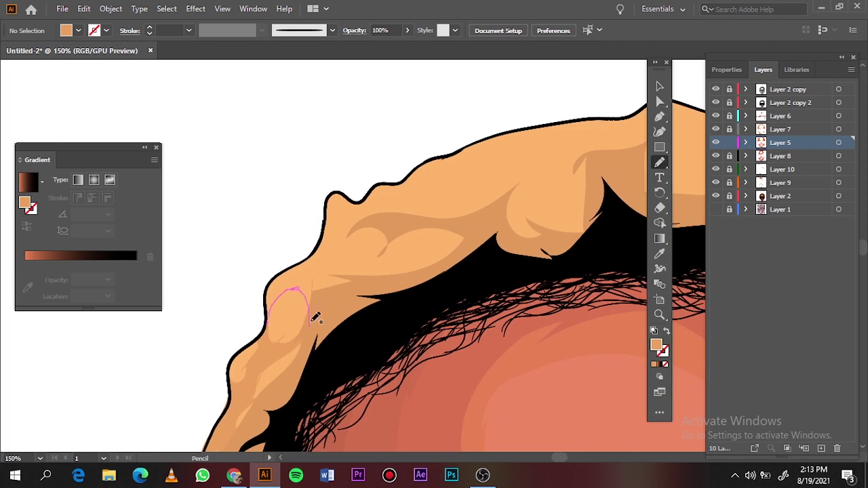
left_click_drag(458, 217, 461, 231)
mouse_move(339, 261)
left_mouse_down()
mouse_move(406, 217)
mouse_move(404, 249)
mouse_move(390, 235)
left_mouse_up()
key("ctrl+0")
scroll(458, 229, "up", 3)
scroll(458, 229, "up", 1)
left_click_drag(403, 217, 479, 173)
key("ctrl+0")
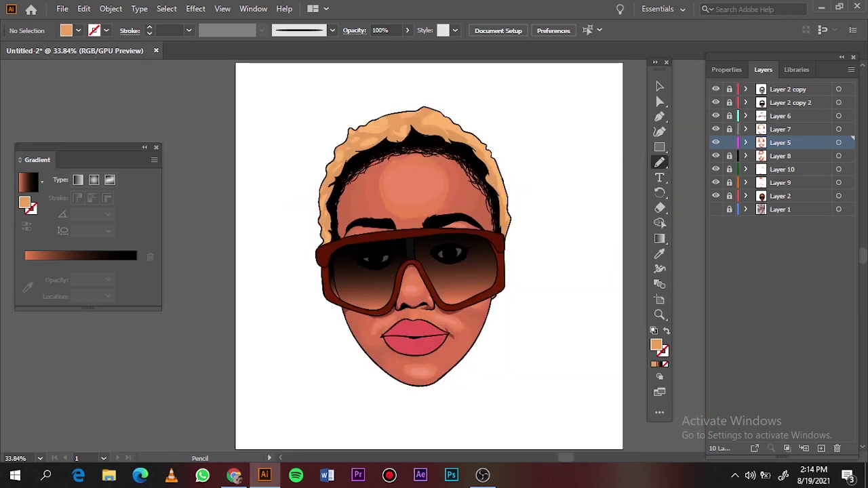
scroll(461, 167, "up", 1)
scroll(461, 167, "up", 1)
left_click_drag(292, 94, 384, 154)
Hide the drawing layers to show the photo, then trace a first frame sliver filled dark red
key("ctrl+0")
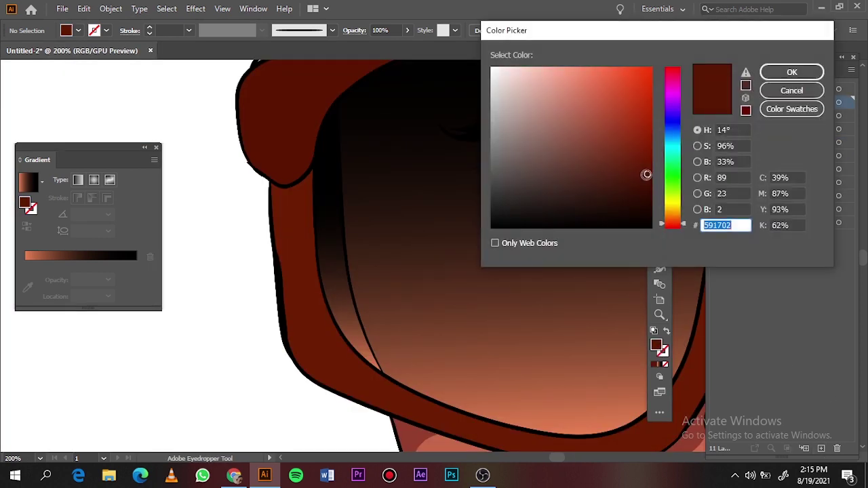
left_click_drag(715, 116, 715, 196)
key("n")
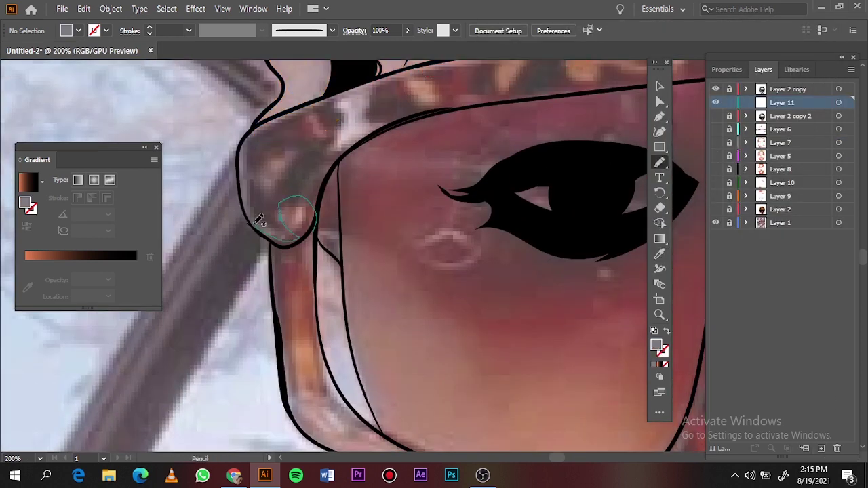
left_click_drag(312, 126, 316, 223)
left_click(715, 209)
key("i")
left_click(686, 63)
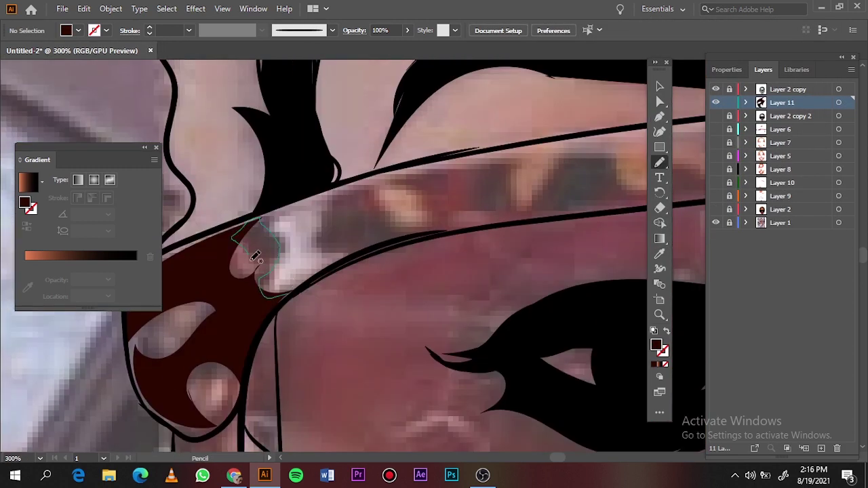
Add dark-red slivers along the lower part of the glasses frame
mouse_move(268, 299)
left_mouse_down()
mouse_move(401, 214)
mouse_move(271, 311)
left_mouse_up()
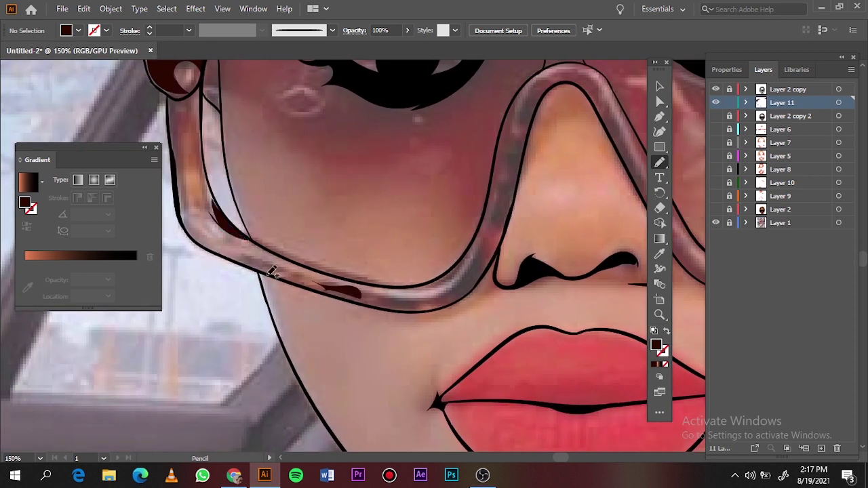
left_click_drag(270, 272, 288, 277)
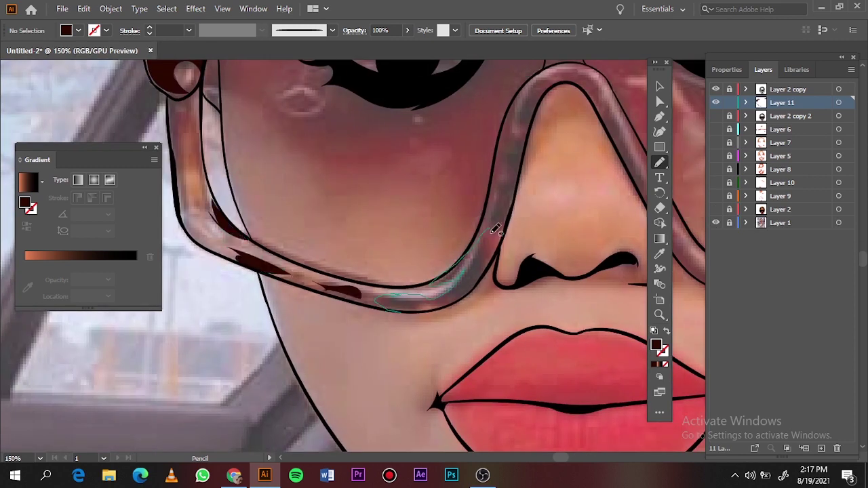
left_click_drag(494, 231, 504, 235)
key("ctrl+0")
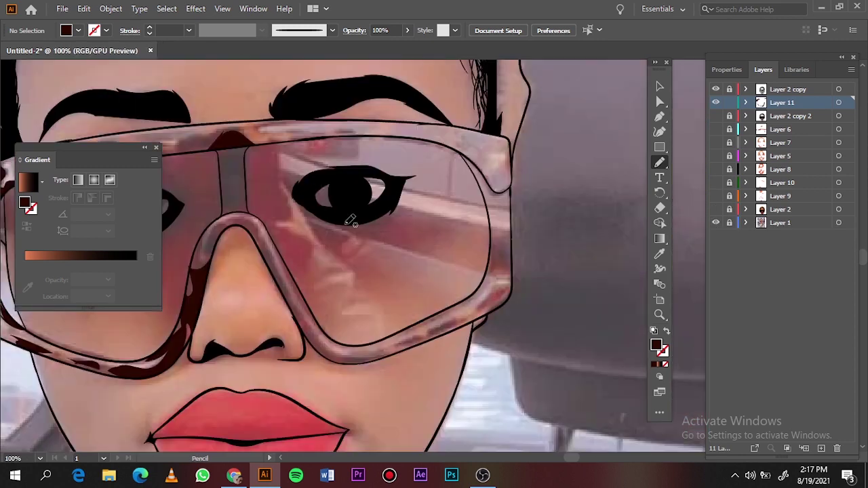
Add dark-red slivers along the frame bottom, lower-right, right side and top-right
key("ctrl+1")
left_click_drag(349, 357, 455, 317)
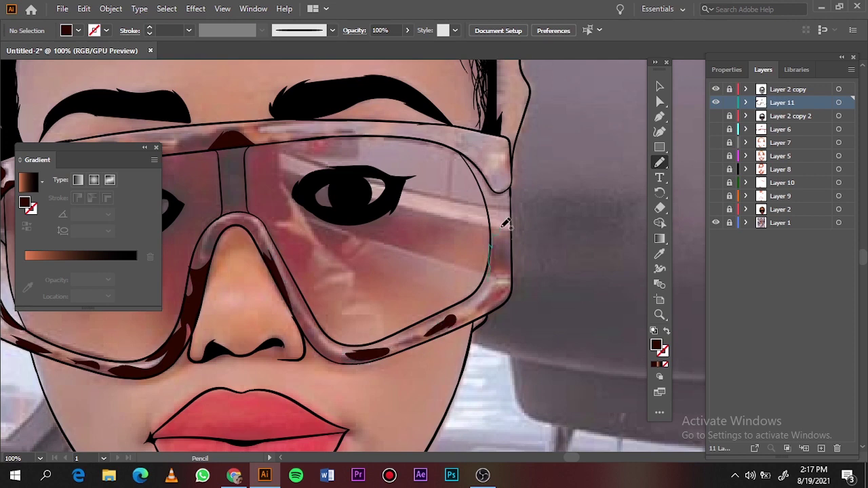
left_click_drag(501, 214, 491, 285)
left_click_drag(478, 159, 505, 187)
left_click_drag(478, 136, 456, 142)
key("ctrl+0")
Set a red fill and draw a highlight shape on the upper lip
left_click(716, 211)
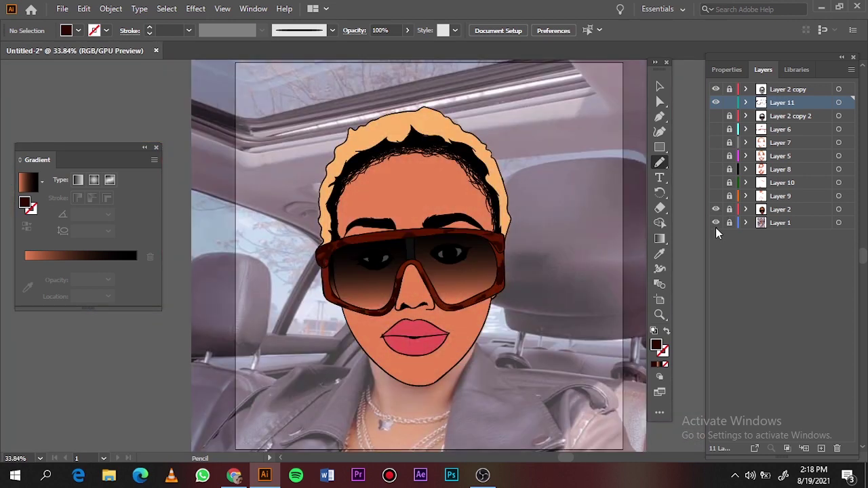
left_click(717, 214)
key("ctrl+plus")
key("ctrl+plus")
key("ctrl+plus")
double_click(655, 344)
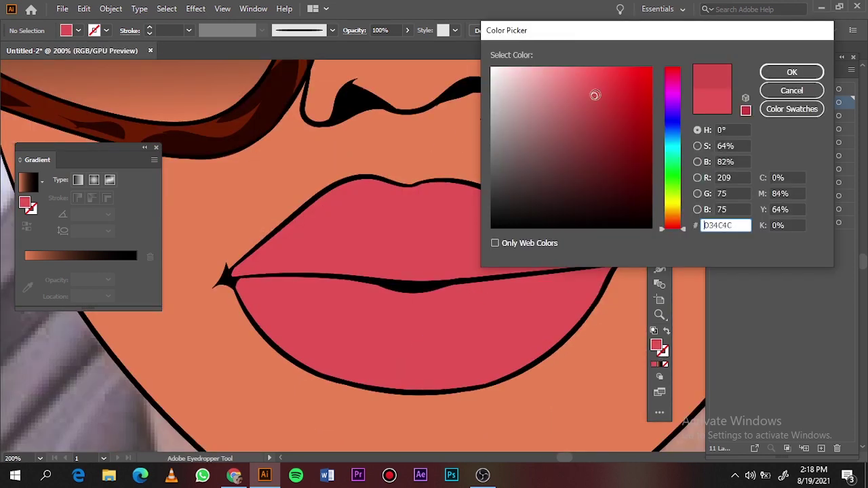
left_click(790, 70)
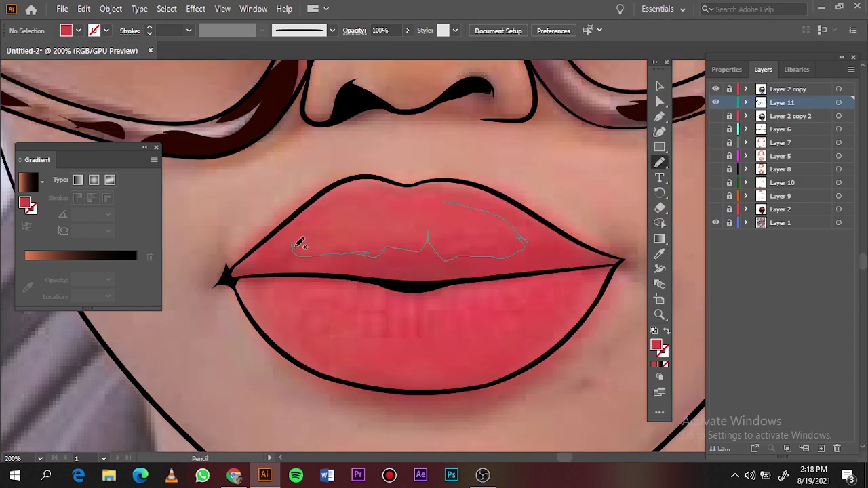
left_click_drag(408, 290, 374, 284)
left_click_drag(260, 252, 382, 283)
Add a lighter highlight on the lower lip and a long one along the upper lip
left_click_drag(246, 260, 266, 278)
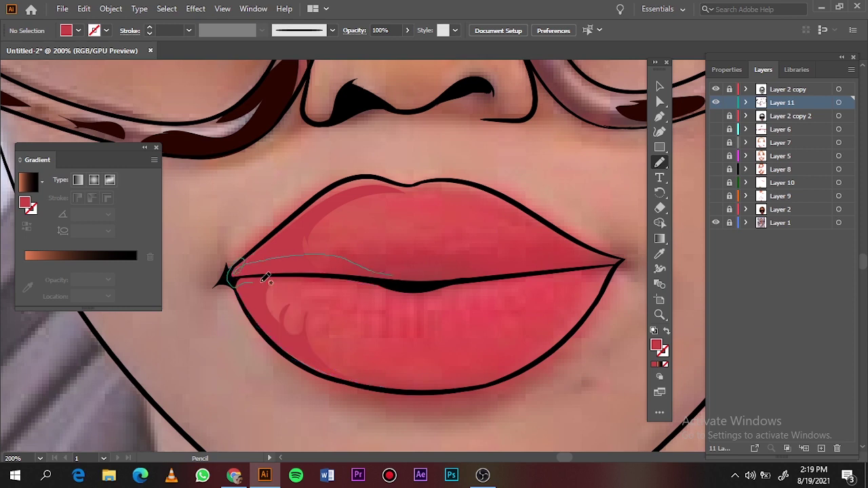
left_click_drag(341, 369, 587, 294)
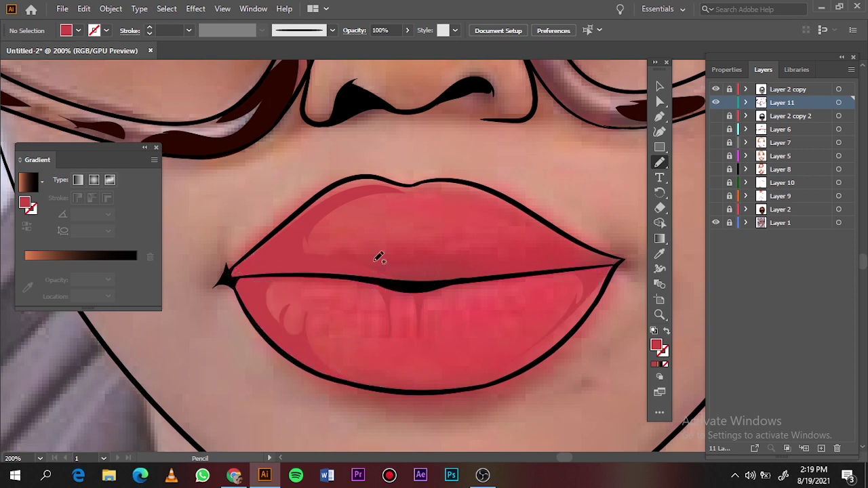
mouse_move(441, 267)
left_mouse_down()
mouse_move(537, 249)
mouse_move(615, 262)
left_mouse_up()
key("ctrl+0")
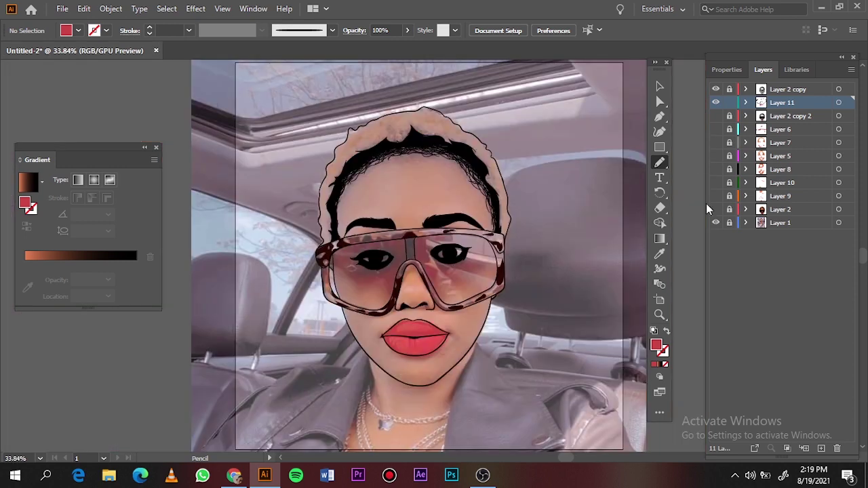
Choose a new fill colour and draw a stroke along the upper lip line
double_click(655, 344)
left_click(792, 72)
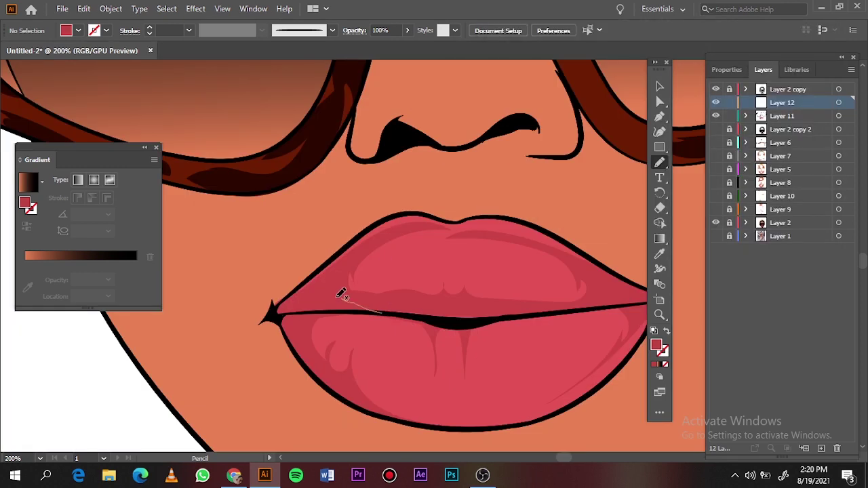
left_click_drag(339, 294, 397, 326)
Select the small stray upper-lip shape and delete it
key("v")
left_click(84, 8)
left_click_drag(332, 283, 340, 311)
left_click(339, 229)
left_click(752, 366)
key("Delete")
Pencil extra shading strokes on the lower lip and upper lip
key("n")
left_click_drag(309, 363, 319, 381)
key("ctrl+0")
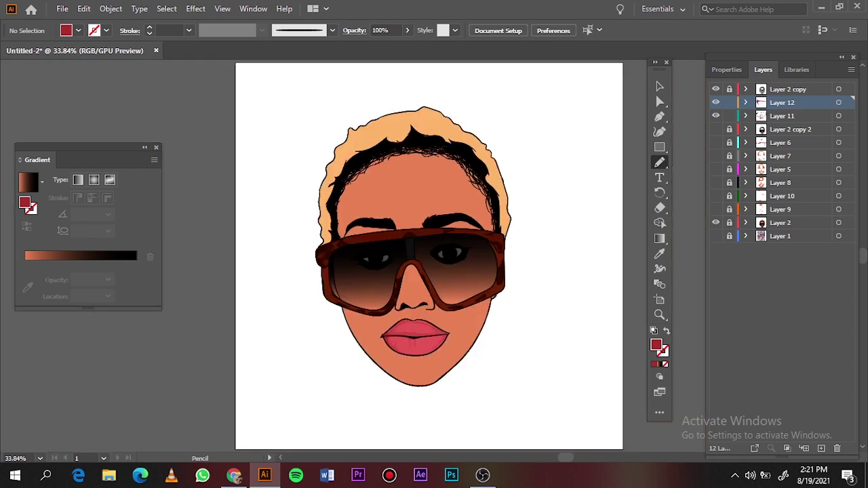
scroll(501, 336, "up", 4)
left_click_drag(371, 313, 427, 312)
key("ctrl+0")
scroll(342, 269, "up", 3)
scroll(375, 296, "up", 2)
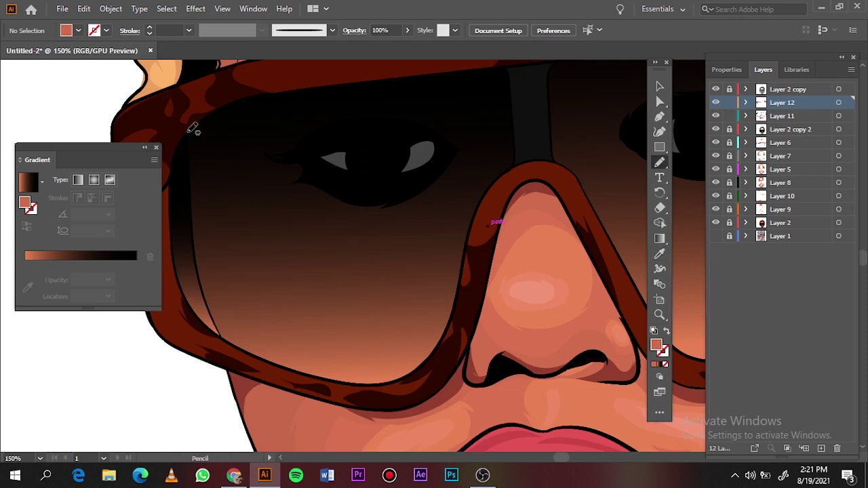
key("ctrl+0")
scroll(414, 234, "up", 5)
Draw shading along the left lens frame and give it the lens's brown gradient
left_click_drag(246, 226, 271, 262)
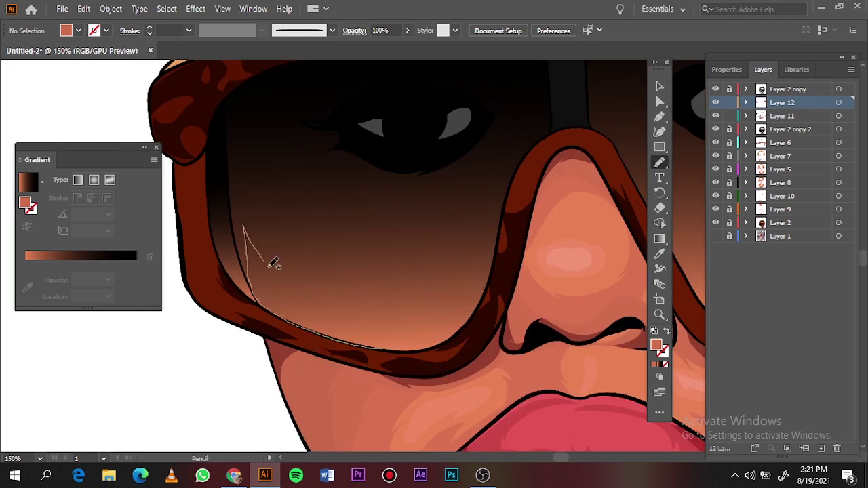
key("ctrl+0")
key("i")
left_click(482, 275)
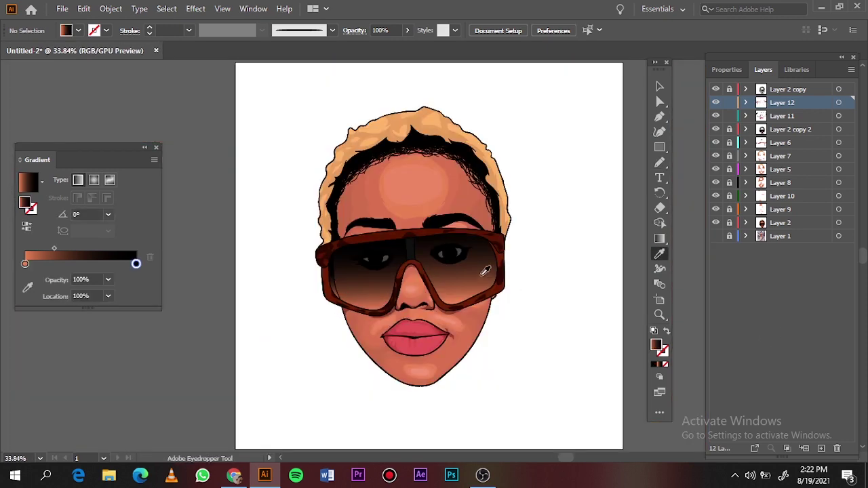